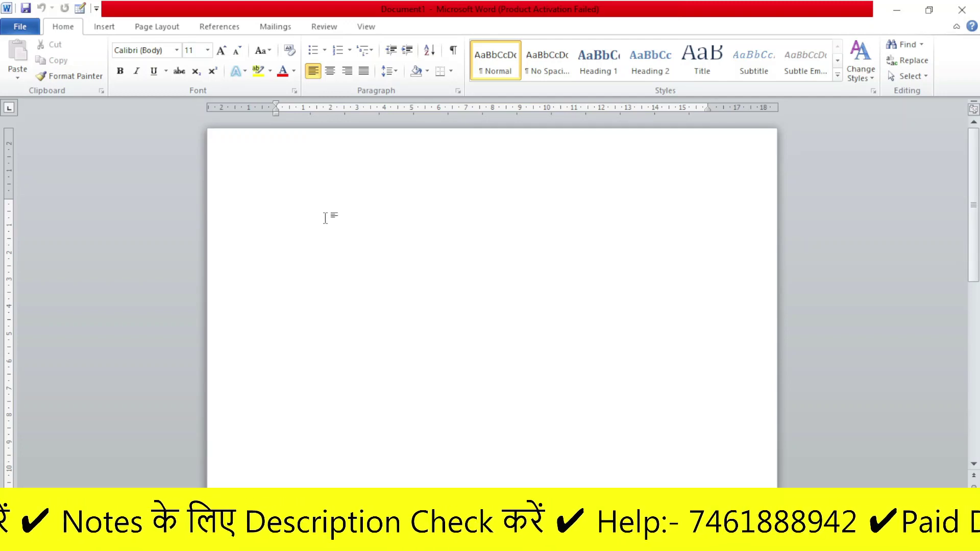
# Check the Recent documents list, then type the sample text 'Dsgrtikt7uj' at the top of Document1.
pyautogui.click(20, 27)
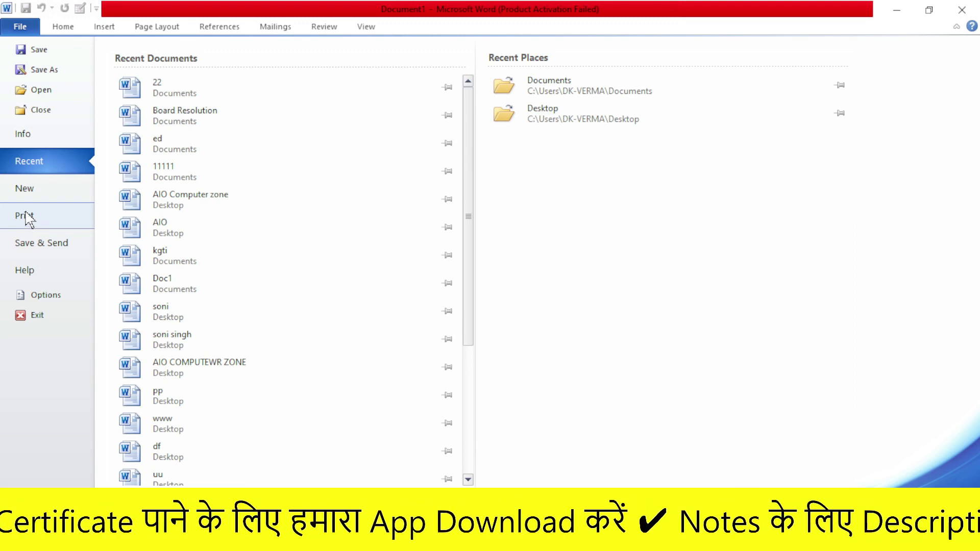
pyautogui.click(20, 28)
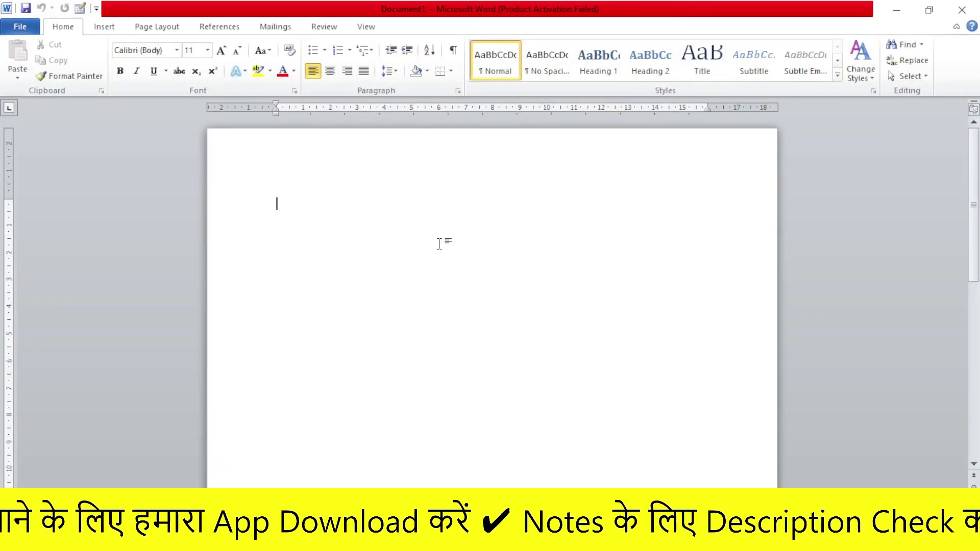
pyautogui.write('dt7uj')
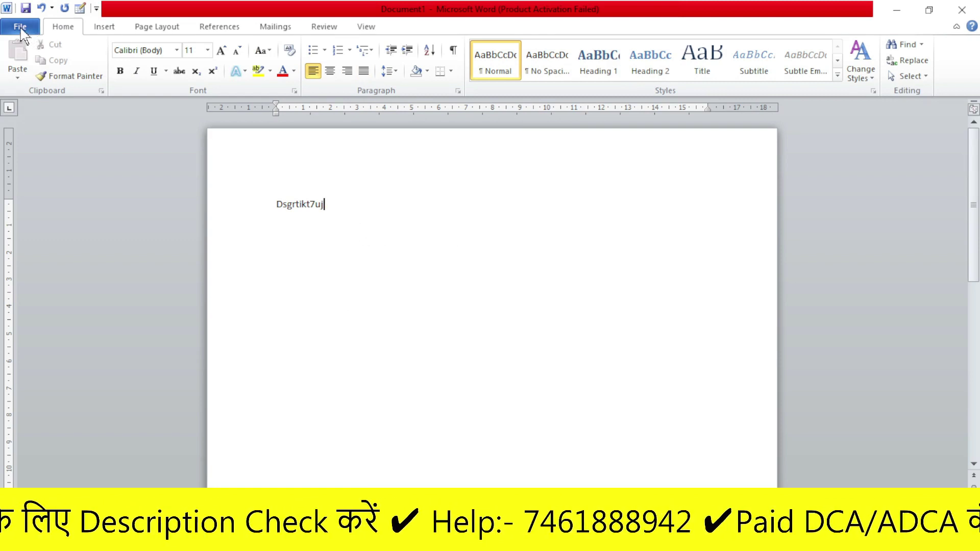
# Go from the File Info page to the Print page to preview the one-line document.
pyautogui.click(21, 28)
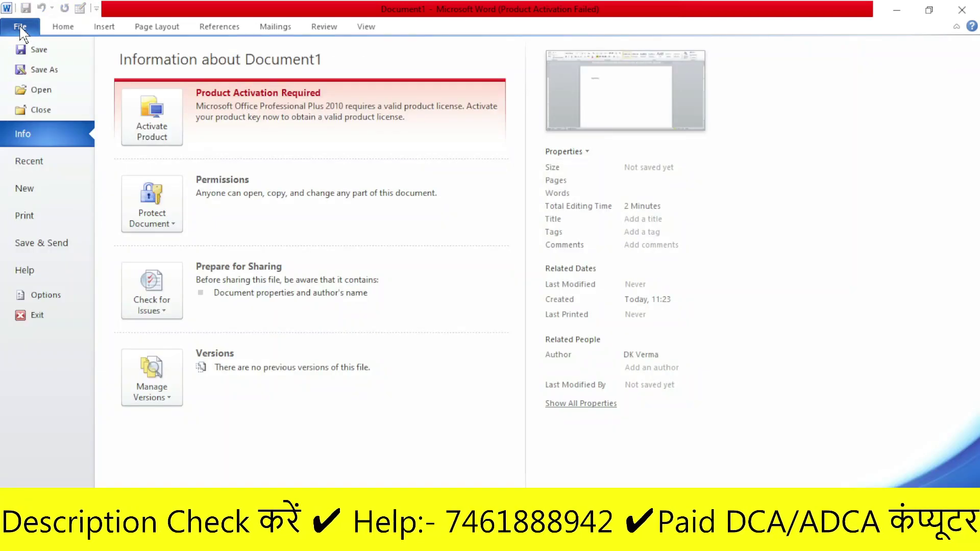
pyautogui.click(31, 217)
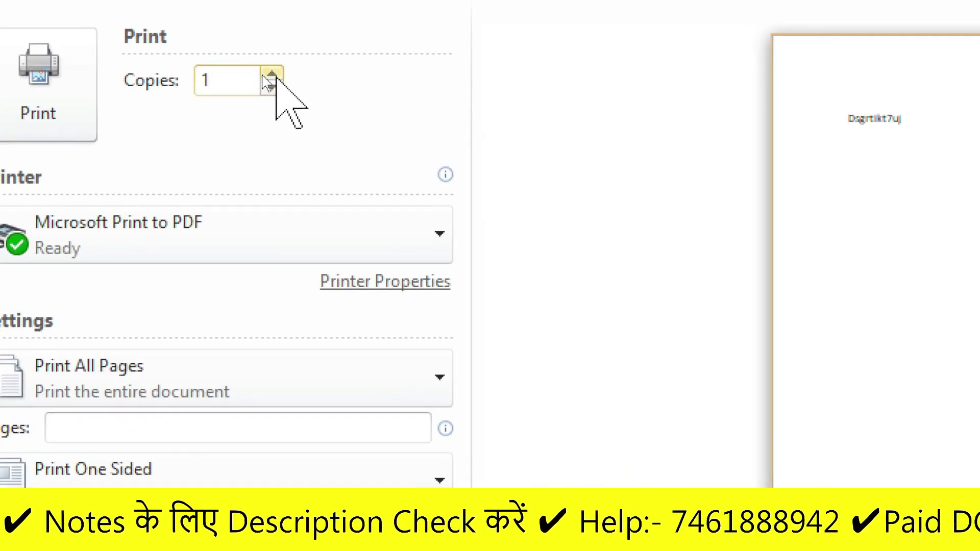
# Raise Copies to 5 and keep Microsoft Print to PDF as the printer.
pyautogui.click(272, 73)
pyautogui.click(272, 73)
pyautogui.click(271, 73)
pyautogui.click(271, 73)
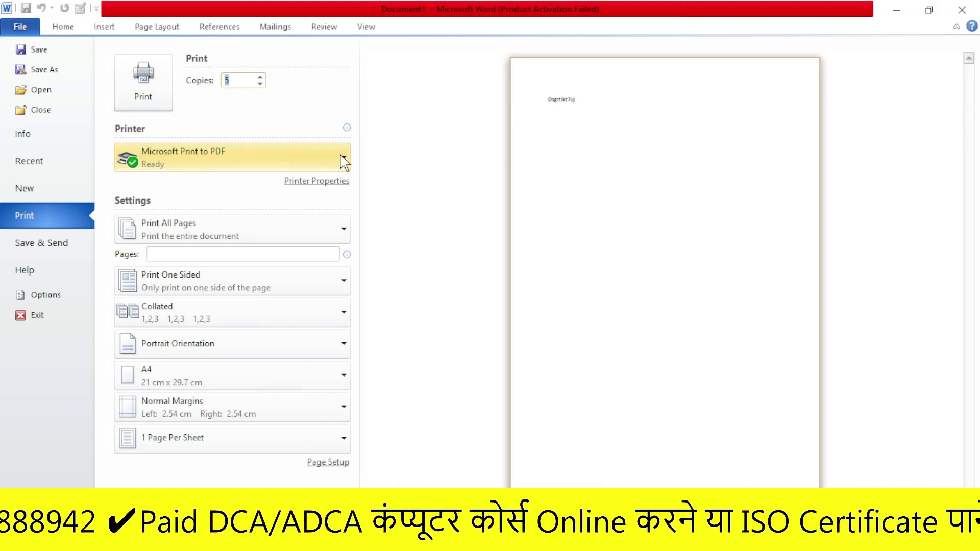
pyautogui.click(343, 162)
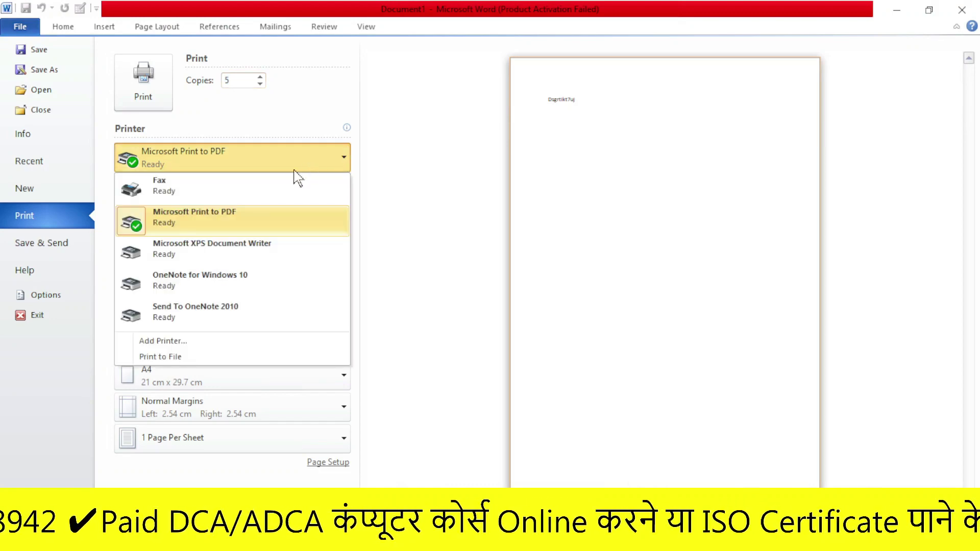
pyautogui.click(217, 217)
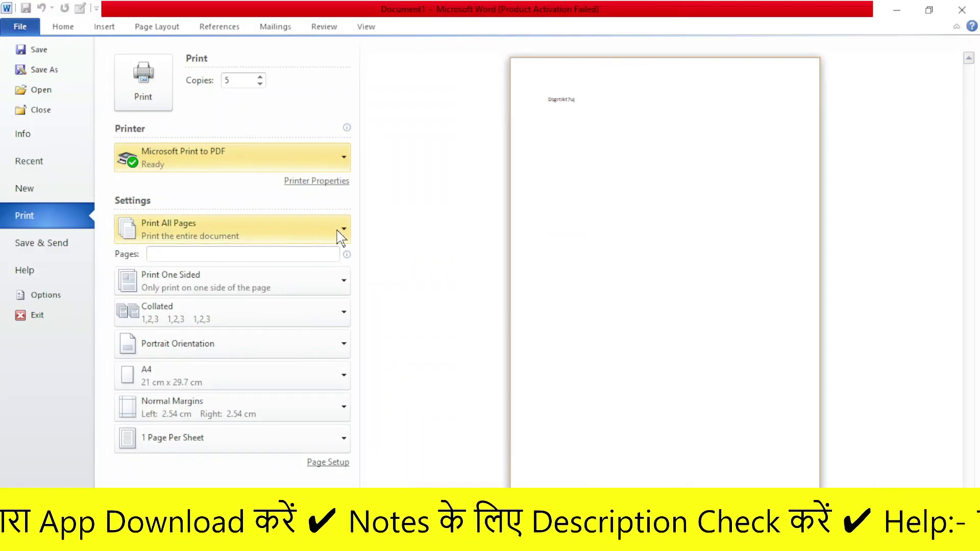
# Leave Print All Pages unchanged and switch one-sided printing to Manually Print on Both Sides.
pyautogui.click(344, 230)
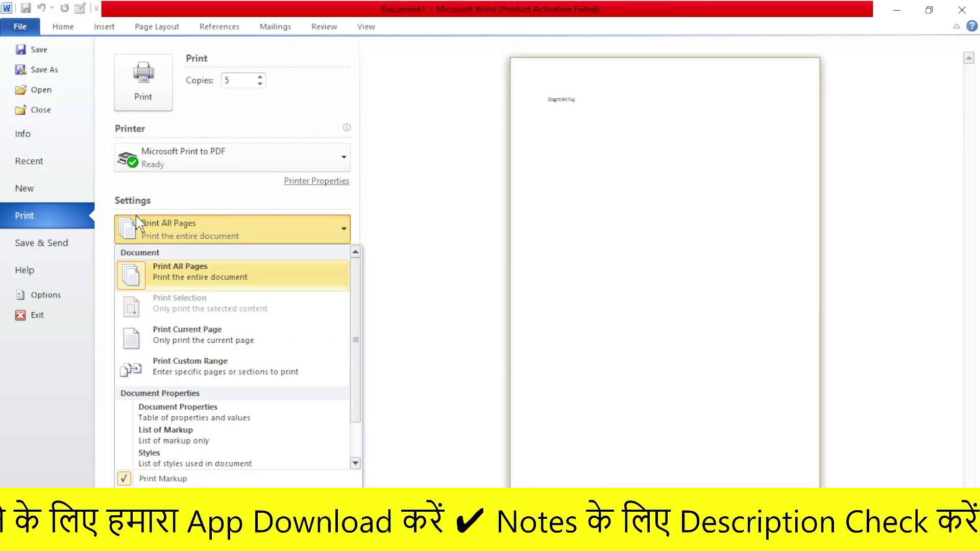
pyautogui.click(170, 240)
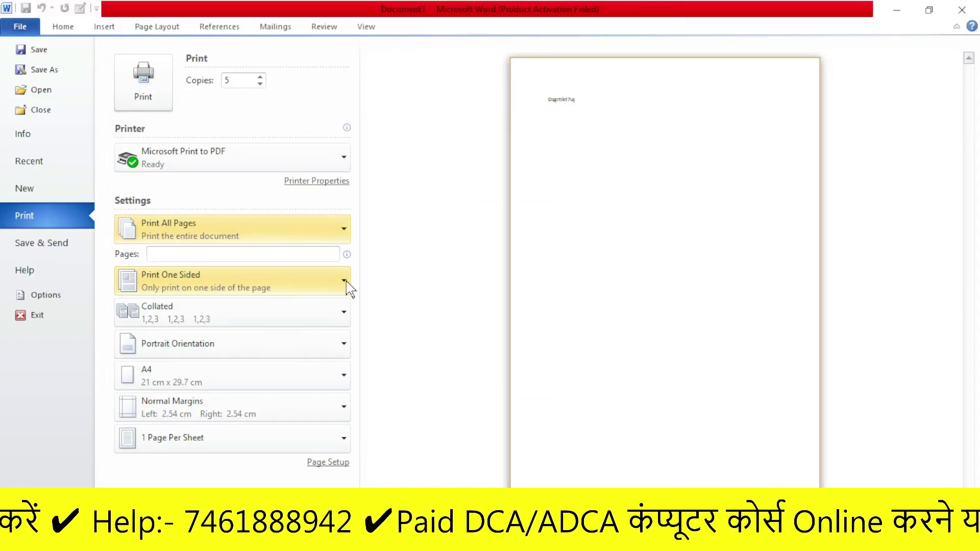
pyautogui.click(345, 282)
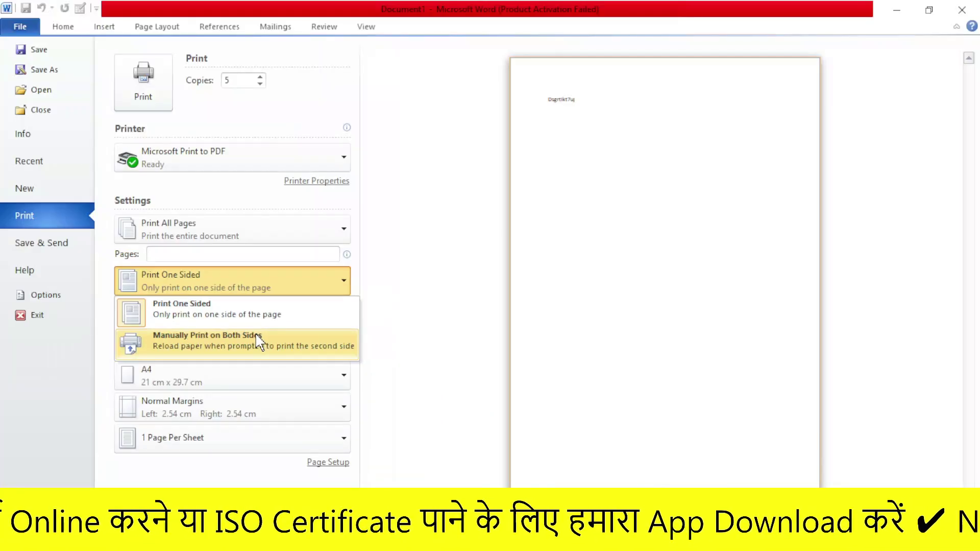
pyautogui.click(254, 339)
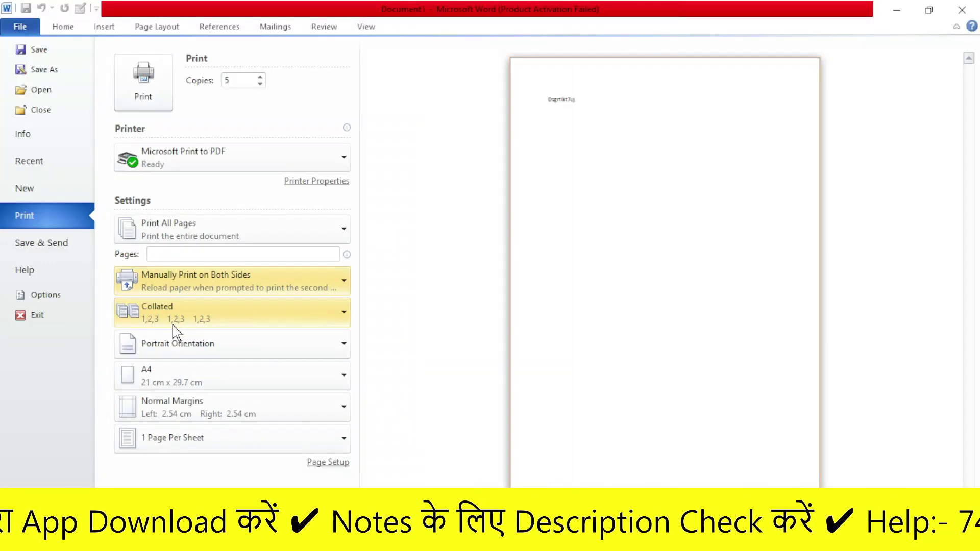
pyautogui.click(341, 319)
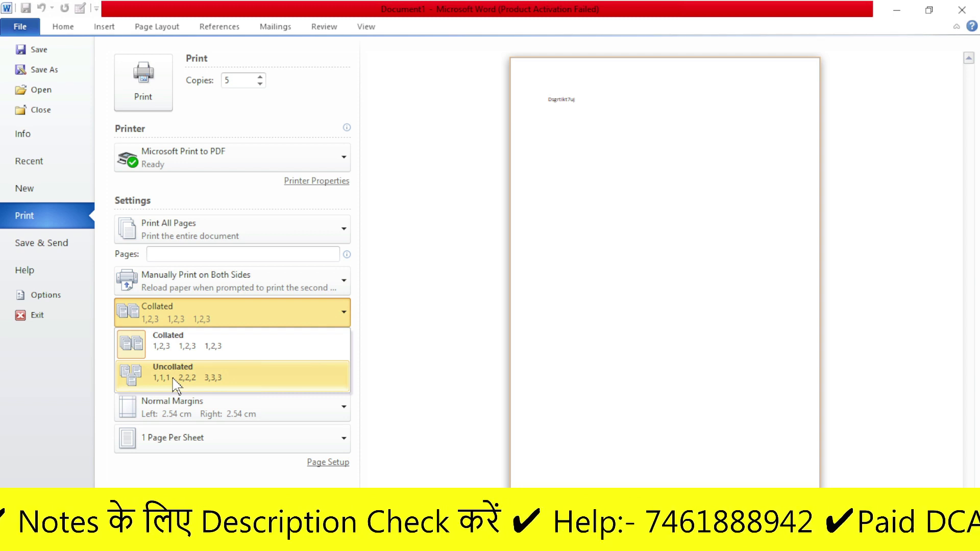
pyautogui.click(196, 348)
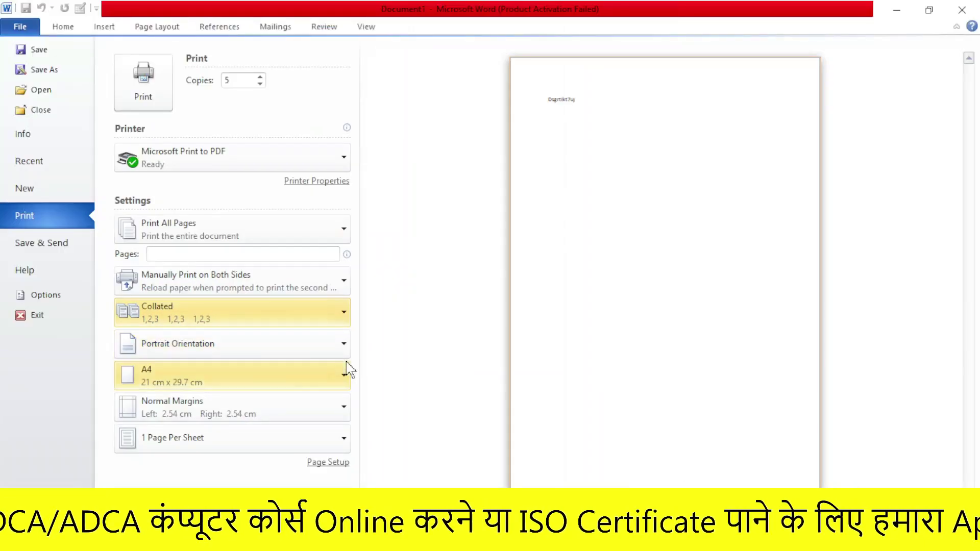
pyautogui.click(343, 353)
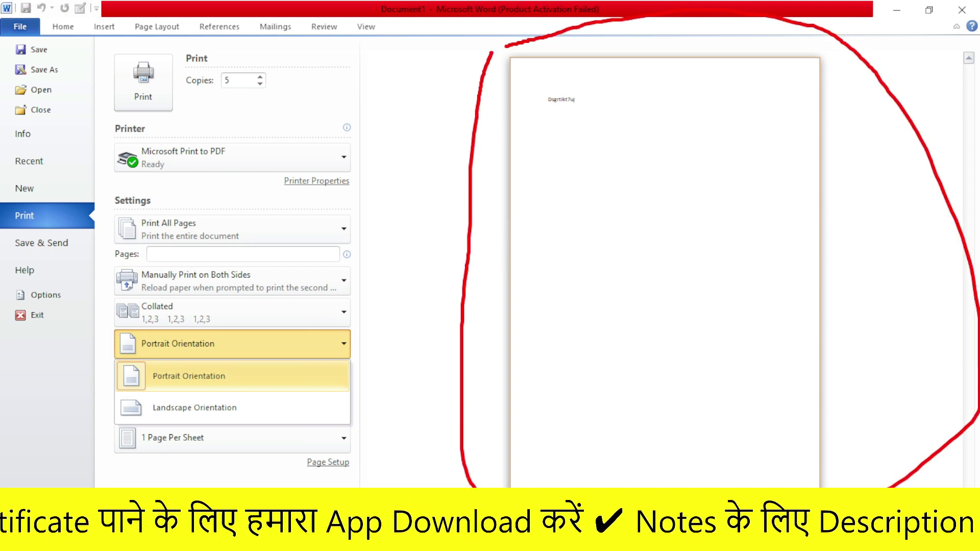
pyautogui.click(494, 256)
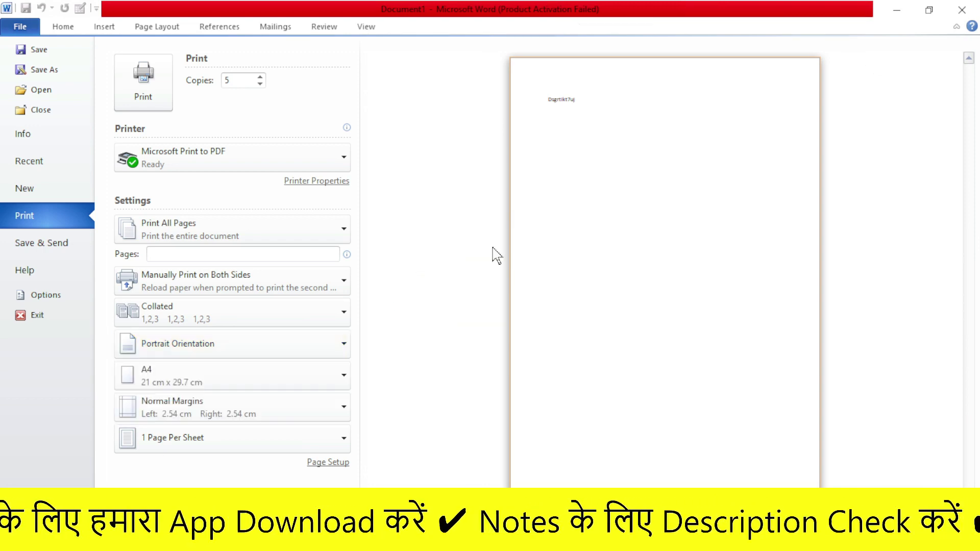
pyautogui.click(345, 352)
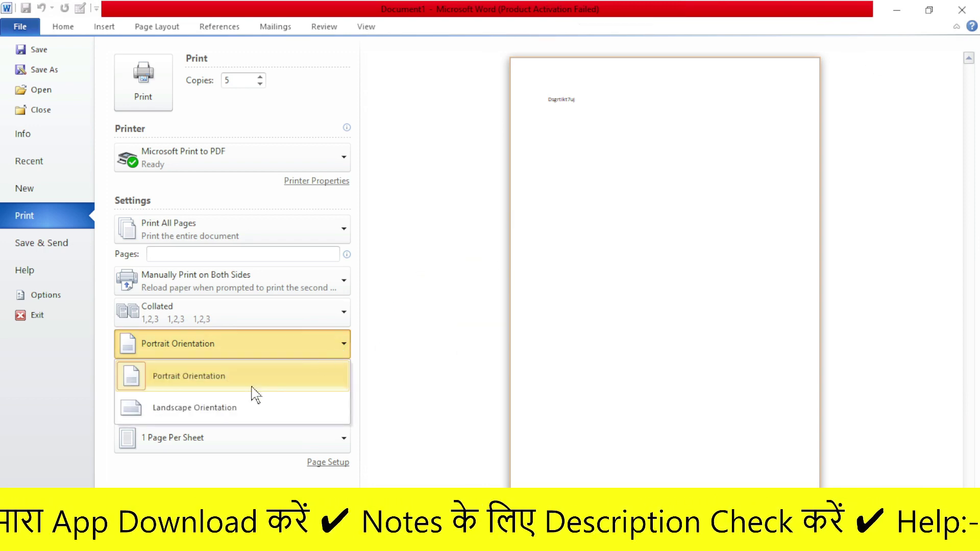
pyautogui.click(191, 415)
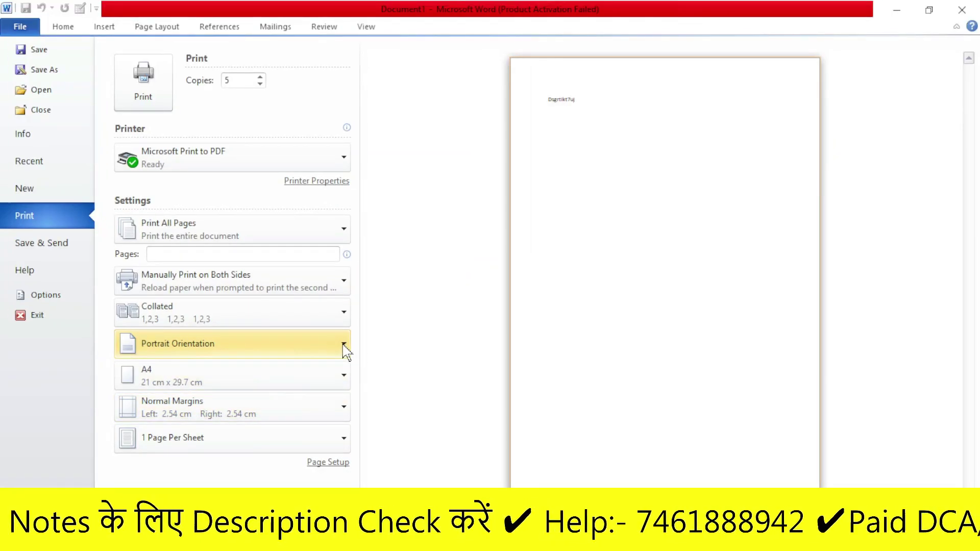
pyautogui.click(343, 343)
pyautogui.click(227, 411)
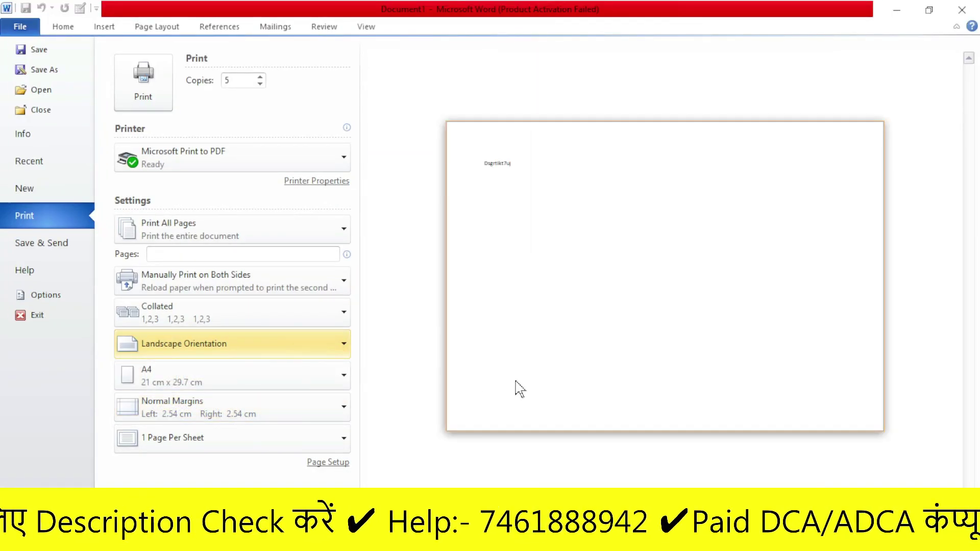
pyautogui.moveTo(429, 89)
pyautogui.mouseDown()
pyautogui.moveTo(624, 79)
pyautogui.moveTo(944, 123)
pyautogui.moveTo(914, 488)
pyautogui.moveTo(590, 467)
pyautogui.moveTo(438, 408)
pyautogui.moveTo(450, 99)
pyautogui.moveTo(648, 51)
pyautogui.moveTo(862, 50)
pyautogui.mouseUp()
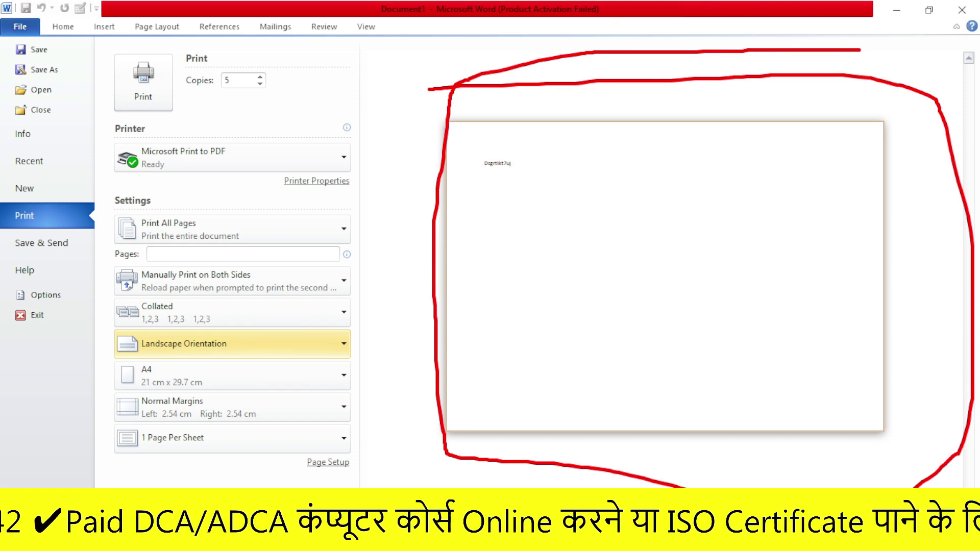
pyautogui.press('Escape')
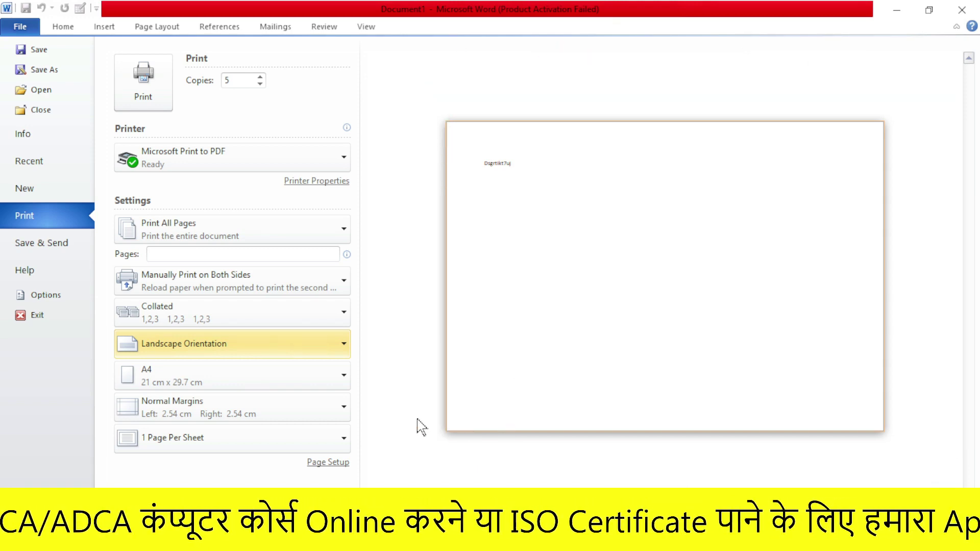
pyautogui.click(344, 346)
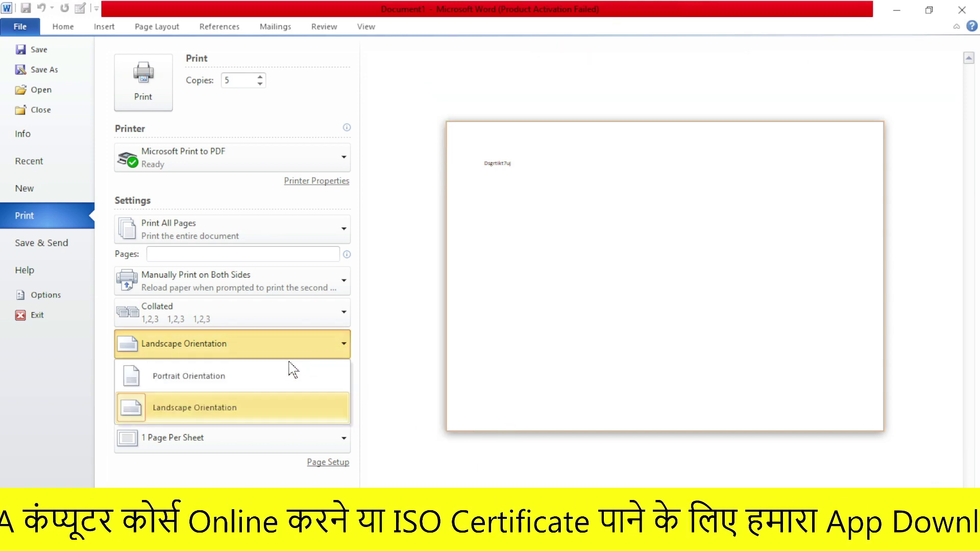
pyautogui.click(222, 392)
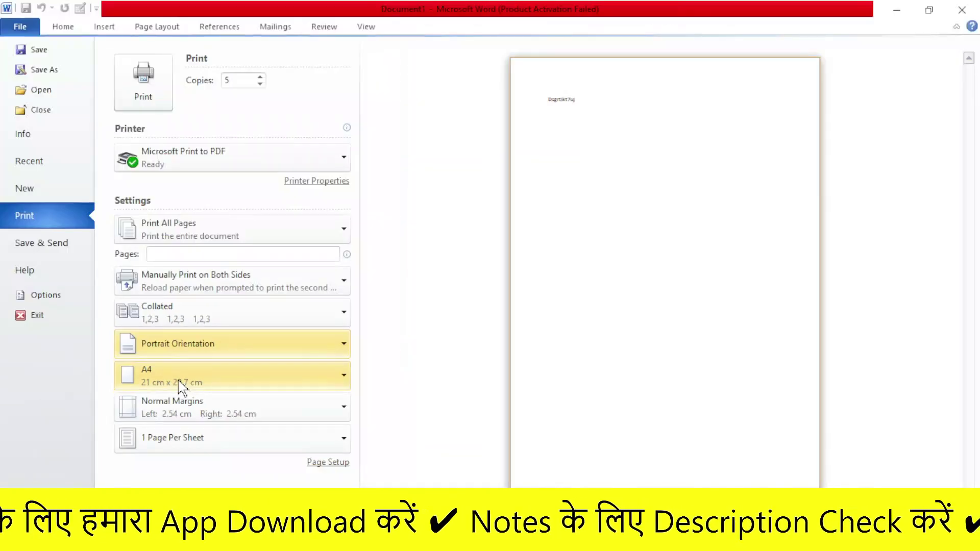
# Review paper sizes, apply Narrow 1.27 cm margins, and bring up the Pages Per Sheet choices.
pyautogui.click(344, 379)
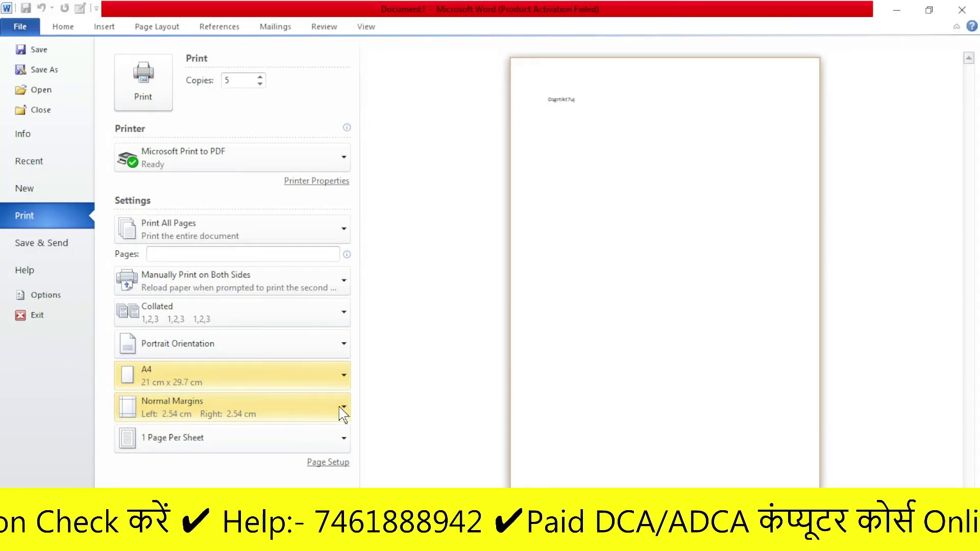
pyautogui.click(342, 409)
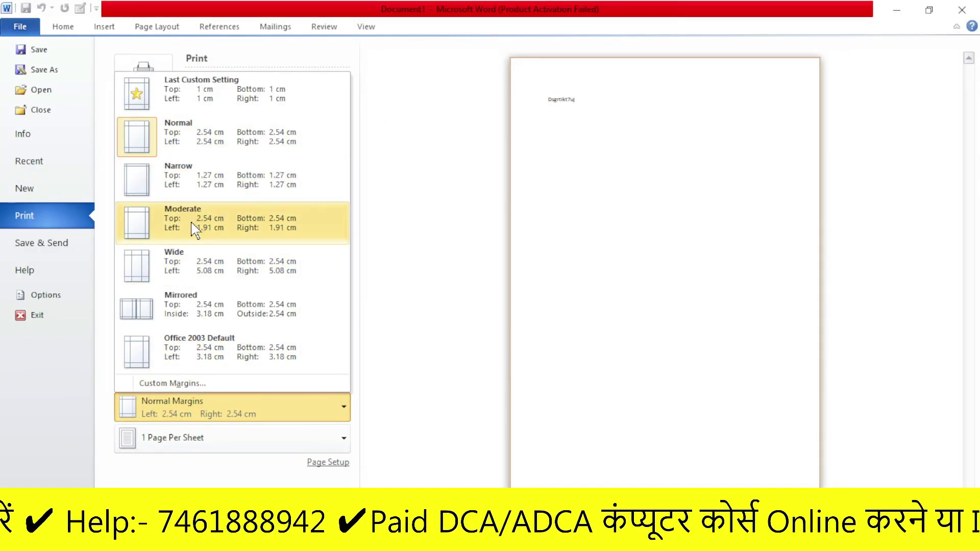
pyautogui.click(193, 190)
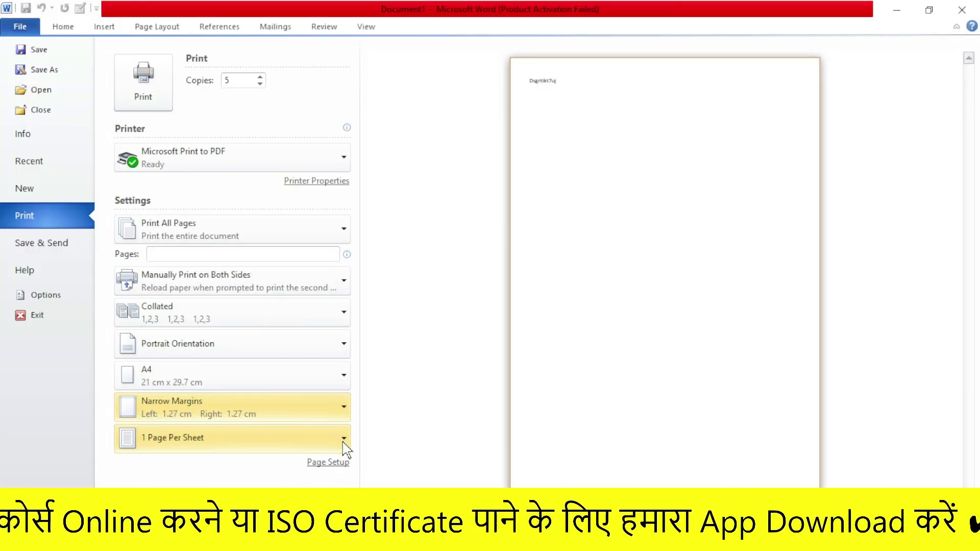
pyautogui.click(342, 440)
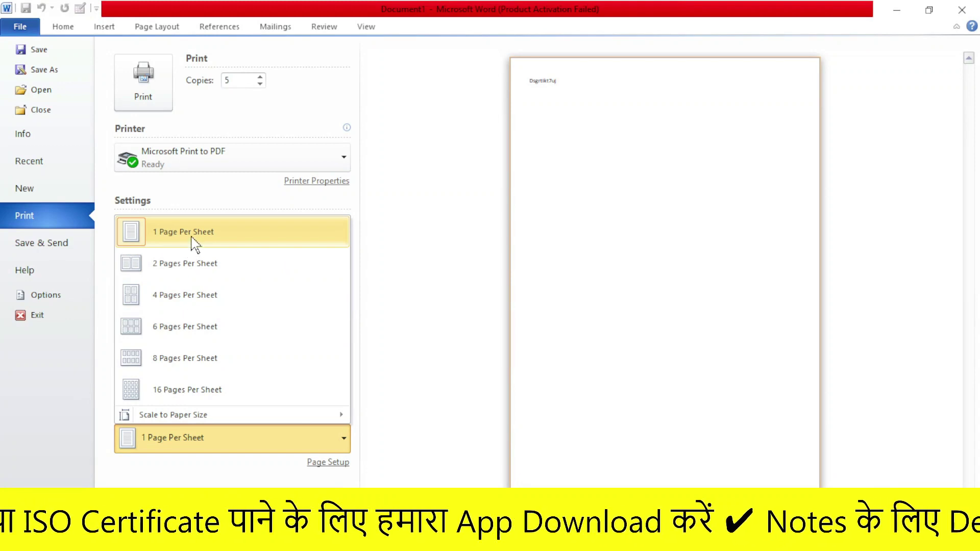
# Keep 1 Page Per Sheet, raise copies to 10, and go to the Save & Send page.
pyautogui.click(195, 245)
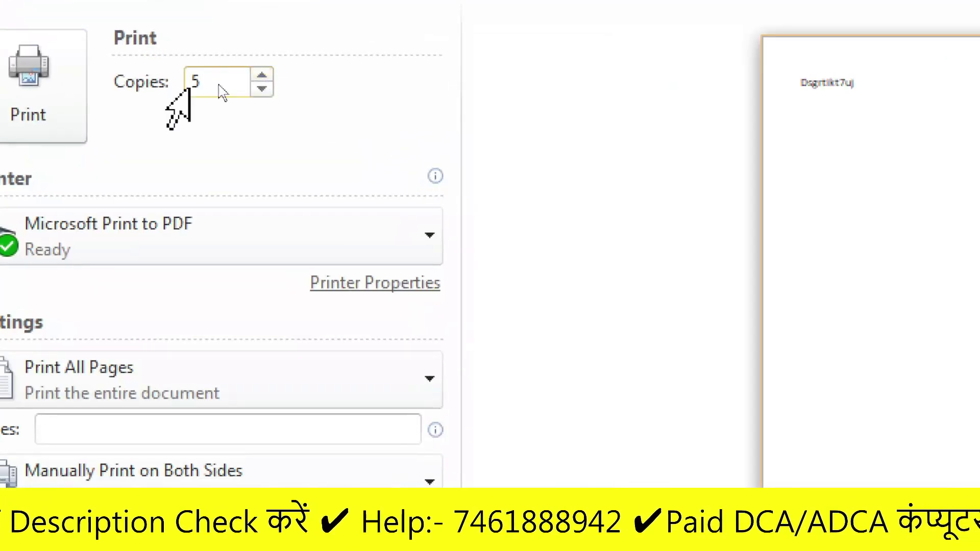
pyautogui.click(262, 74)
pyautogui.click(262, 74)
pyautogui.click(262, 74)
pyautogui.click(262, 74)
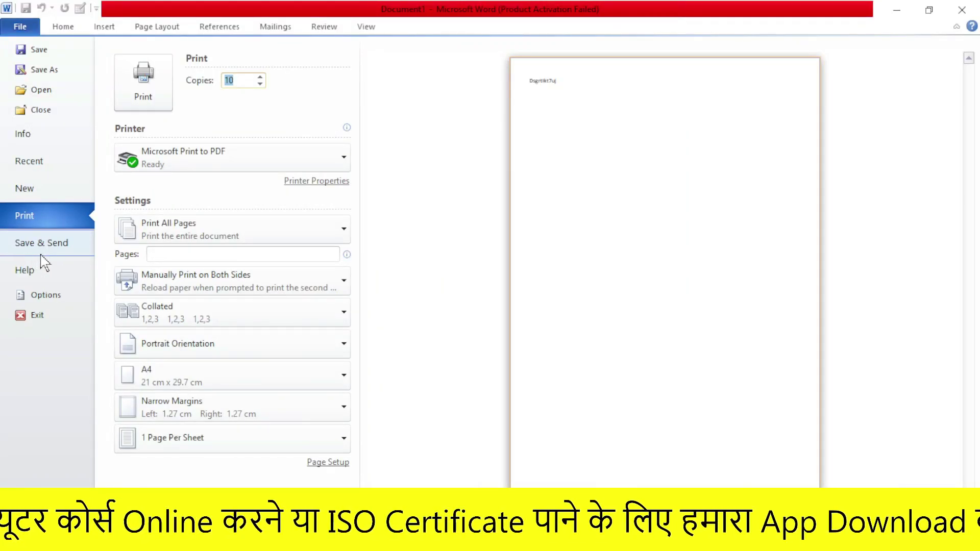
pyautogui.click(42, 254)
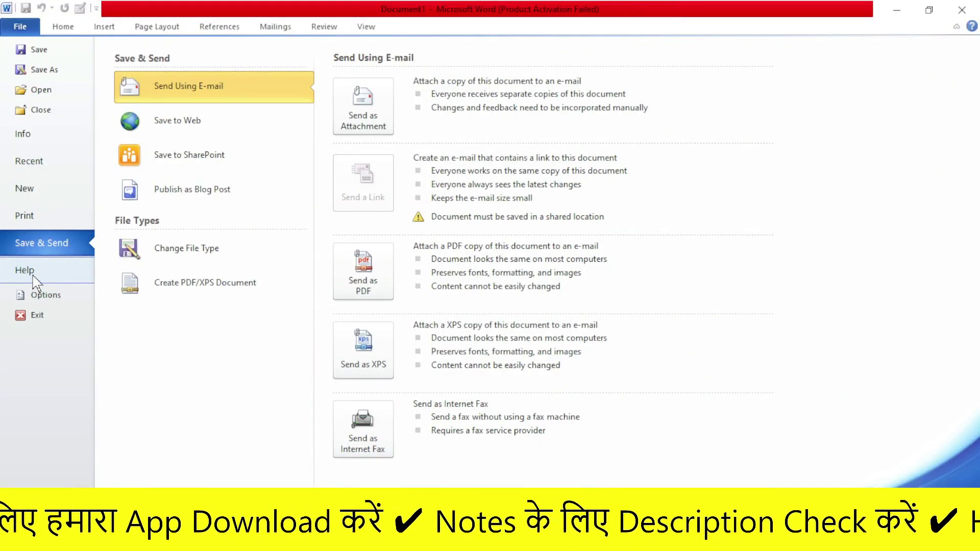
# Show the Help page with support options and Office Professional Plus 2010 version details.
pyautogui.click(34, 271)
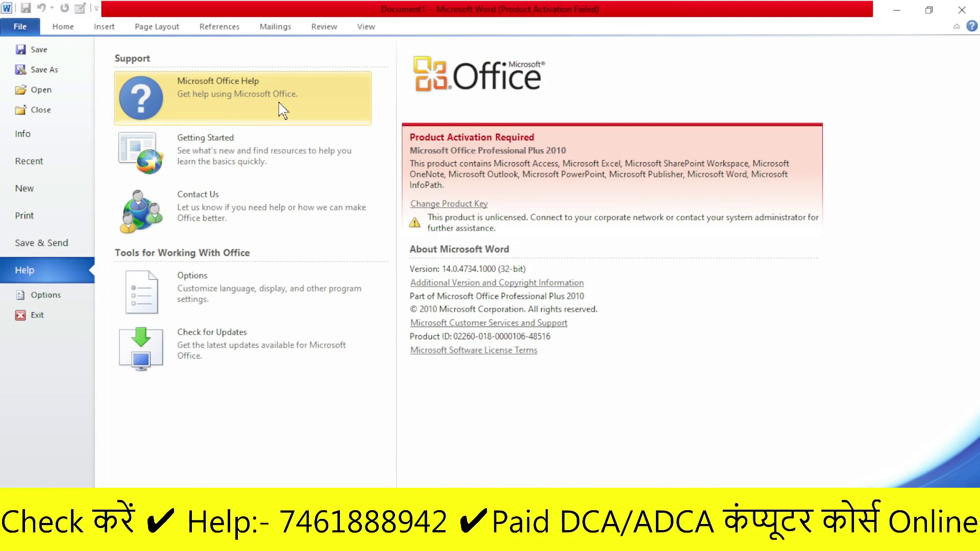
# Read the 'Word 2010 is now retired' notice in Office Help, reopen and reposition the help window, then close it.
pyautogui.click(225, 101)
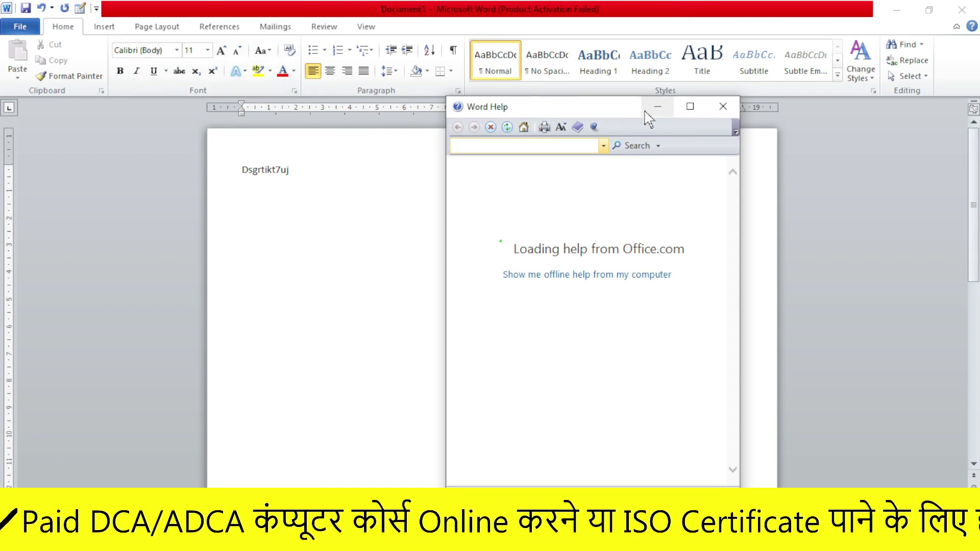
pyautogui.click(723, 106)
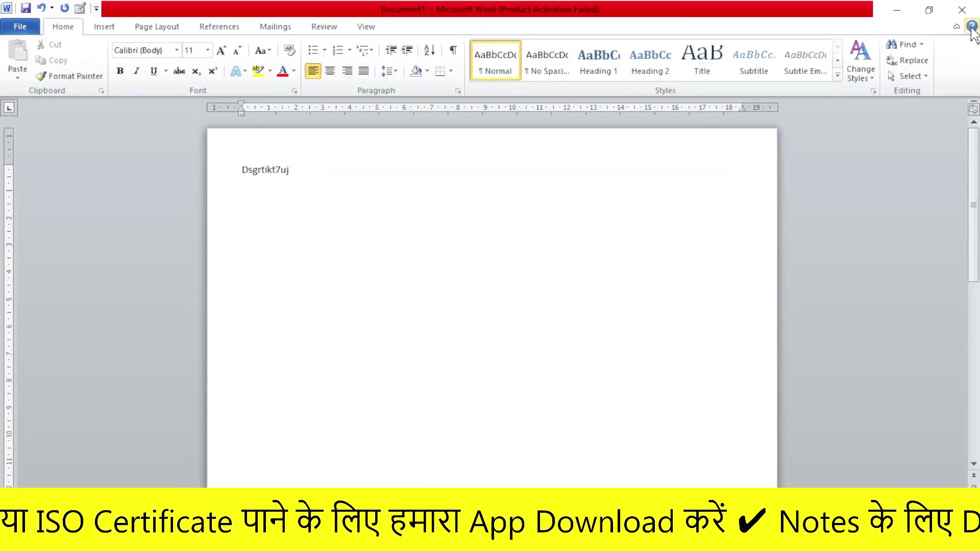
pyautogui.click(971, 26)
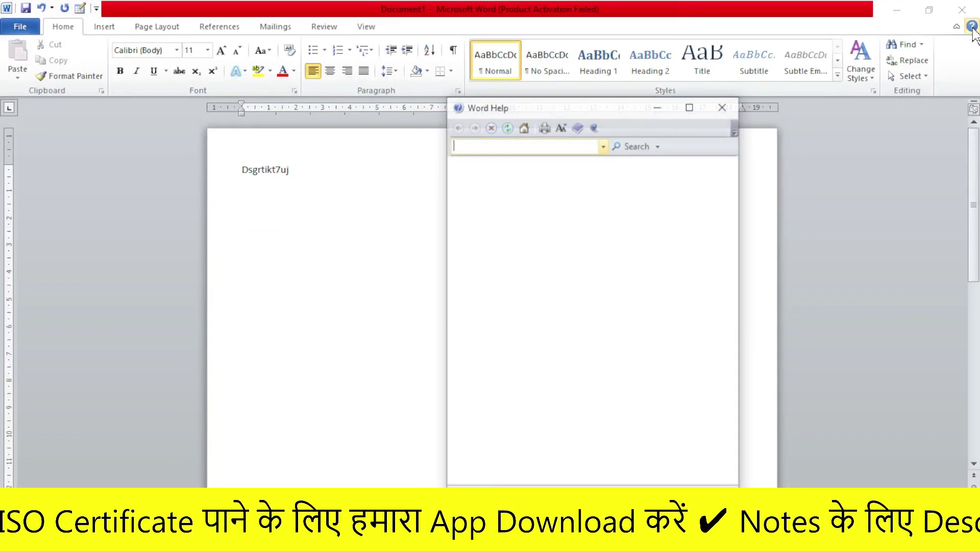
pyautogui.moveTo(576, 107)
pyautogui.mouseDown()
pyautogui.moveTo(647, 107)
pyautogui.moveTo(512, 100)
pyautogui.mouseUp()
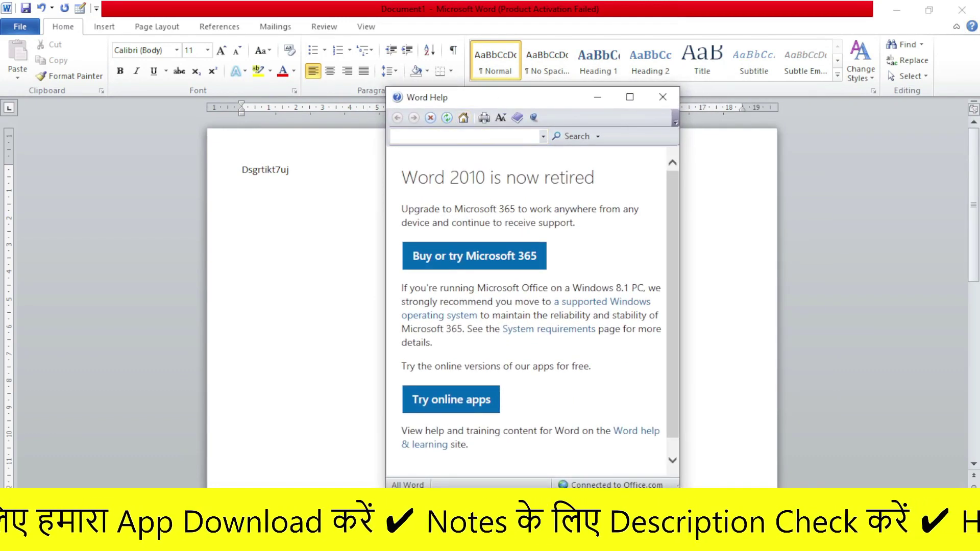
pyautogui.click(663, 106)
# Move from Document1's Info page to the Help page showing version 14.0.4734.1000 (32-bit).
pyautogui.click(20, 27)
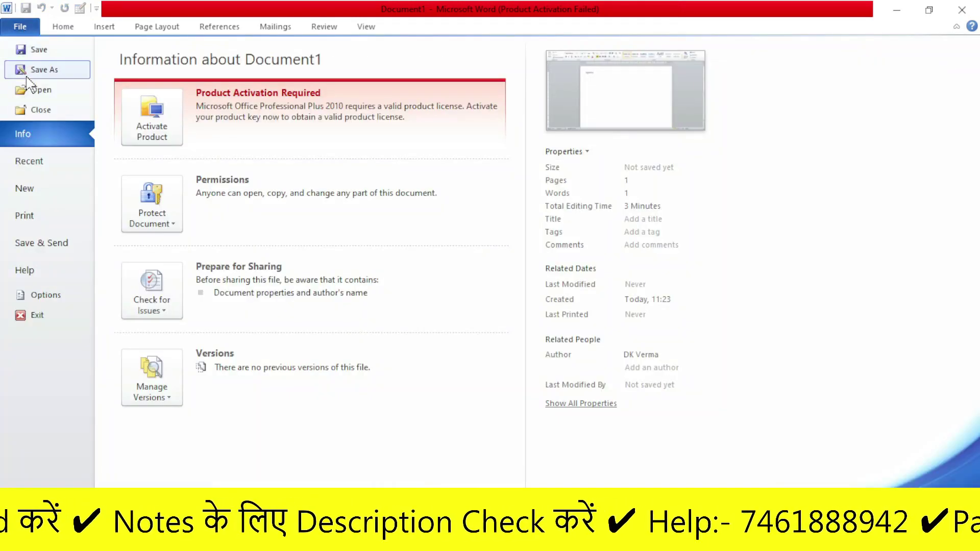
pyautogui.click(32, 271)
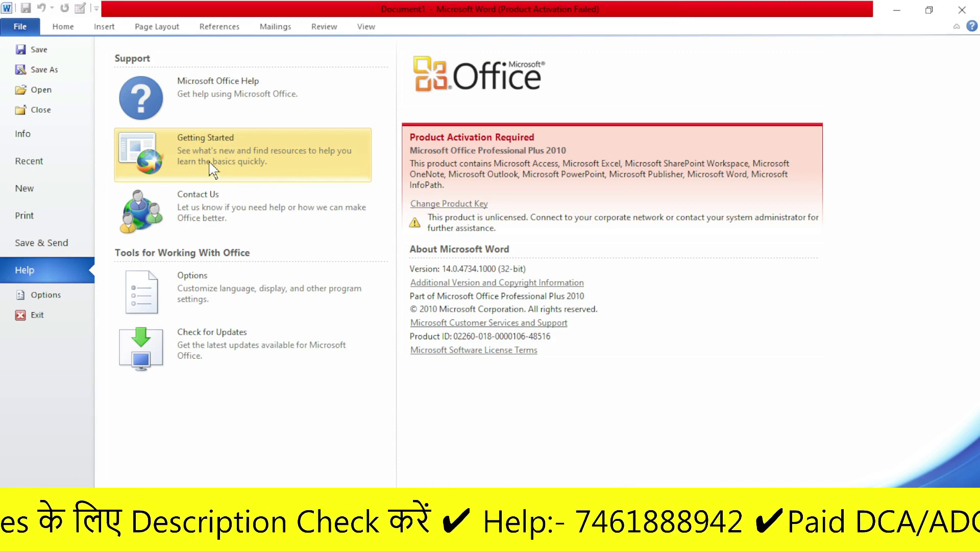
# View the Office 2010 Migration Guides page from Getting Started, then close Chrome to return to Word.
pyautogui.click(213, 166)
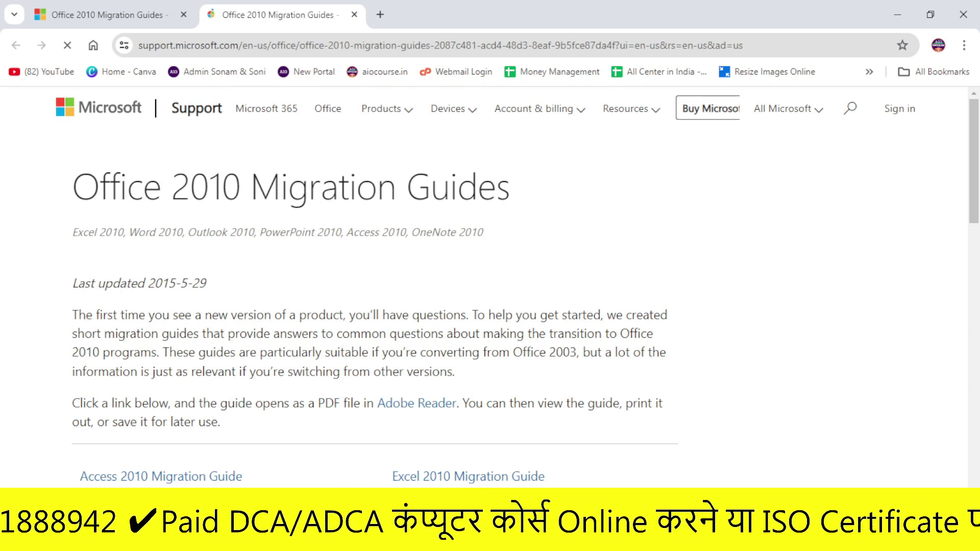
pyautogui.click(964, 19)
# Open Microsoft's Contact us support page in the browser from Word's File > Help page.
pyautogui.click(21, 29)
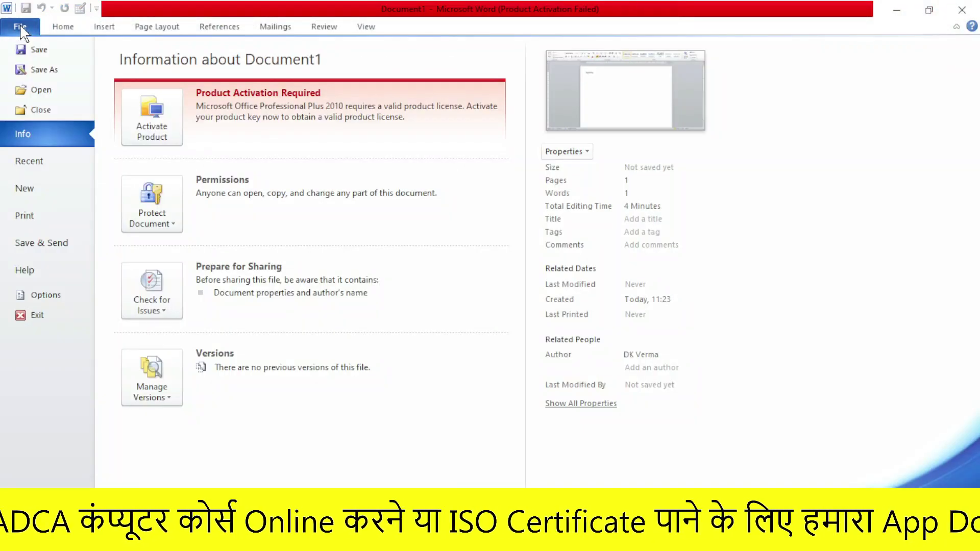
pyautogui.click(35, 271)
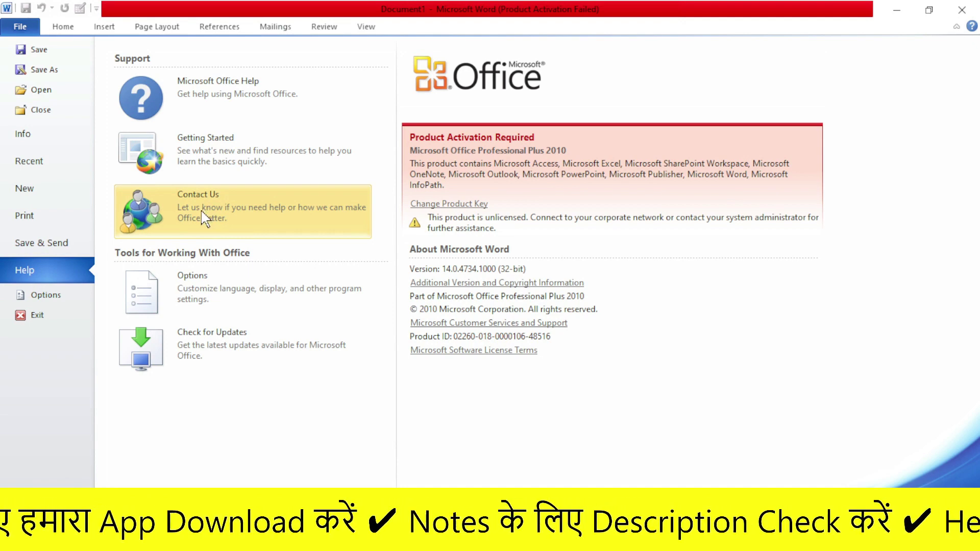
pyautogui.press('Escape')
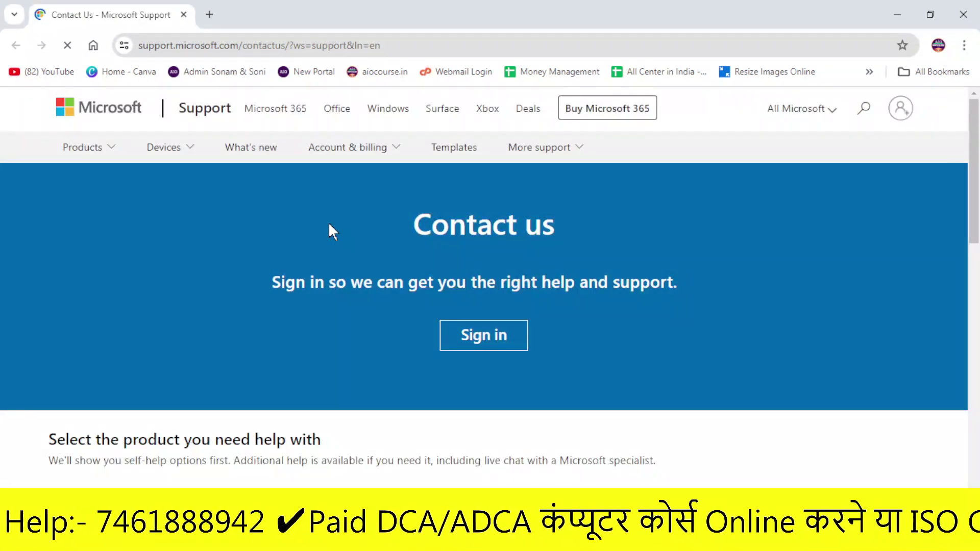
# Search Microsoft Support for 'about clip art', then close the browser.
pyautogui.click(203, 114)
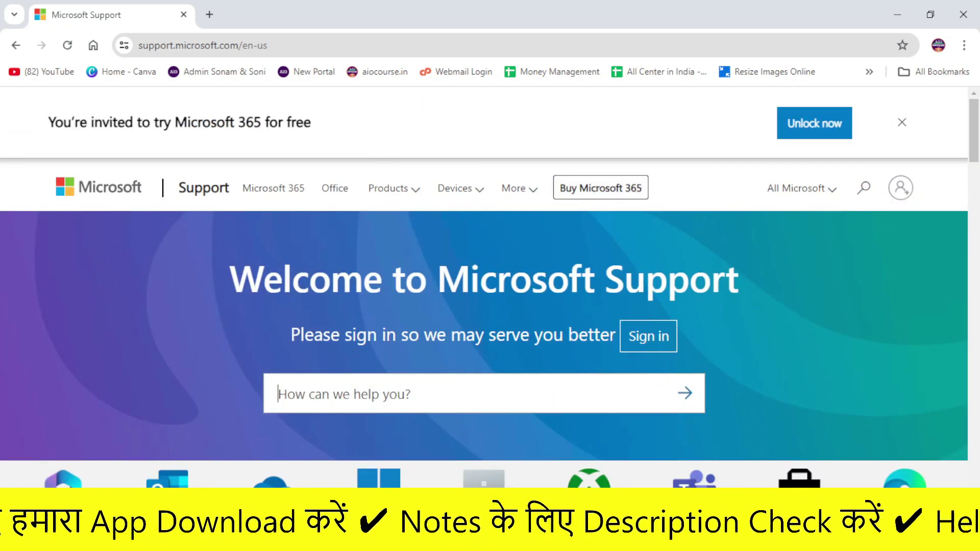
pyautogui.write('about ')
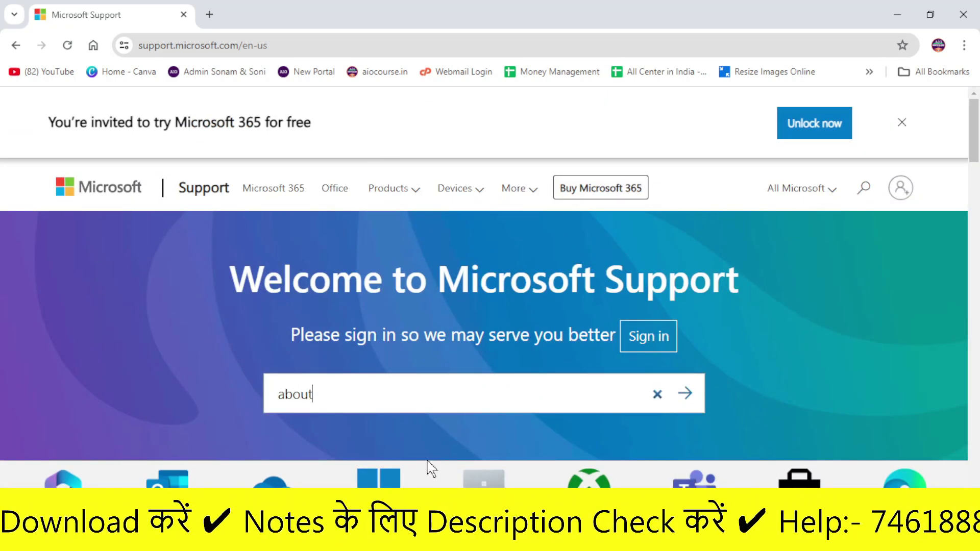
pyautogui.write('cli')
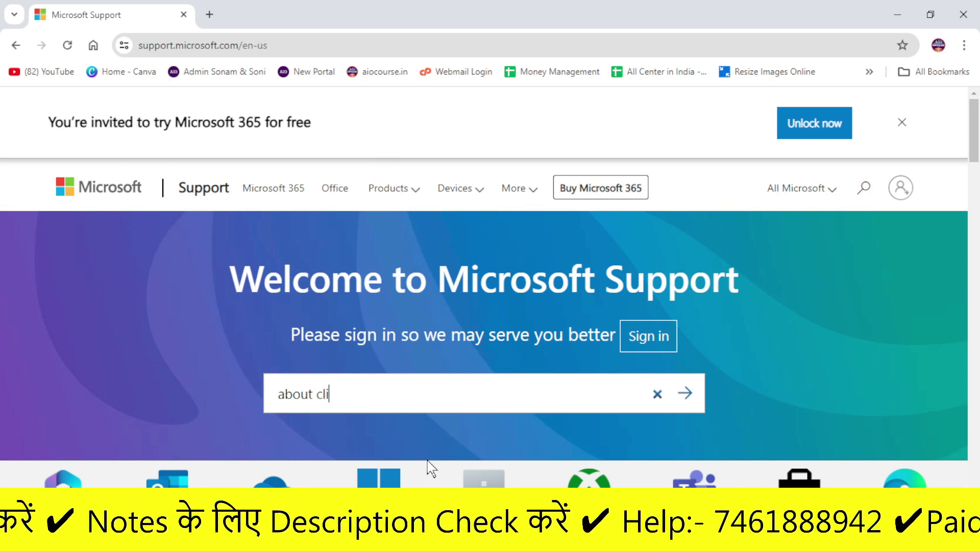
pyautogui.write('p art')
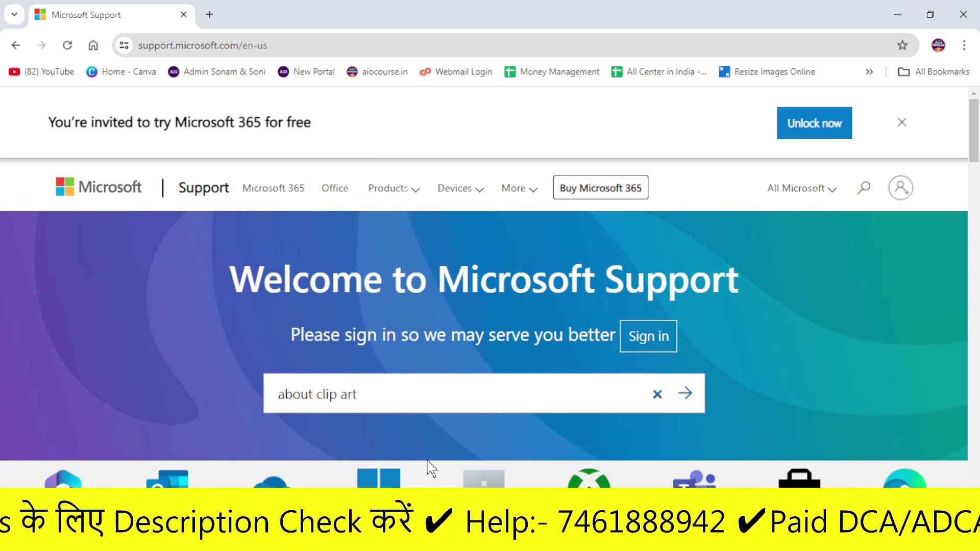
pyautogui.press('Return')
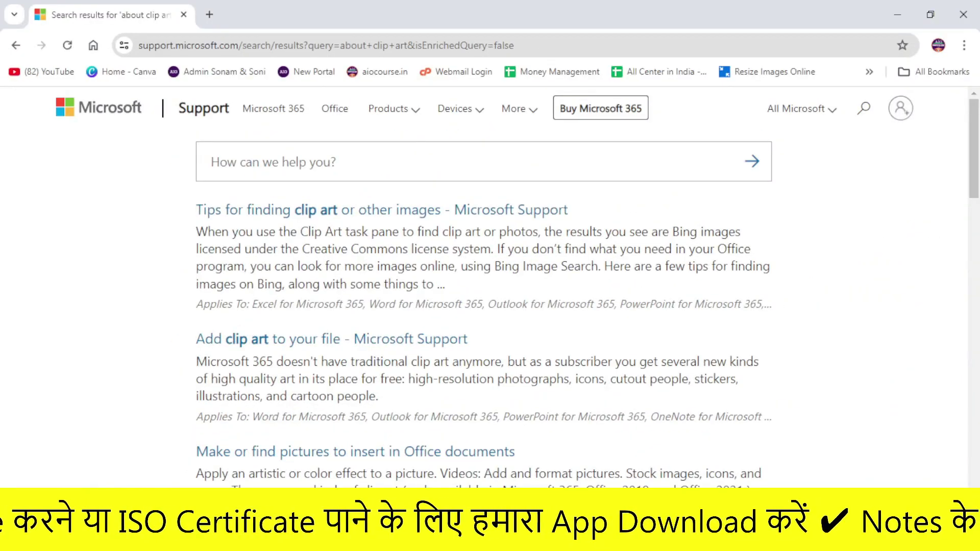
pyautogui.click(963, 14)
# Open Word Options on General settings, nudge the dialog, then close it unchanged.
pyautogui.click(20, 27)
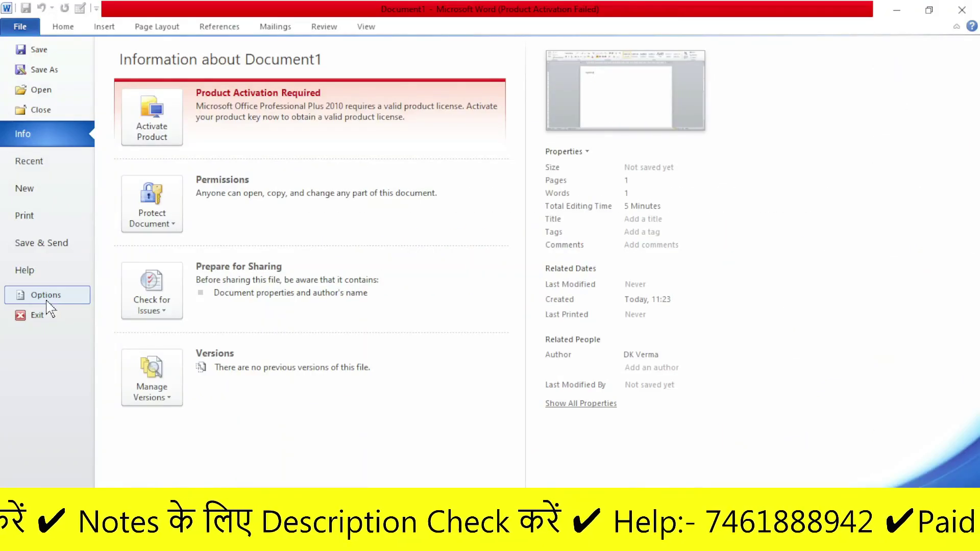
pyautogui.click(47, 296)
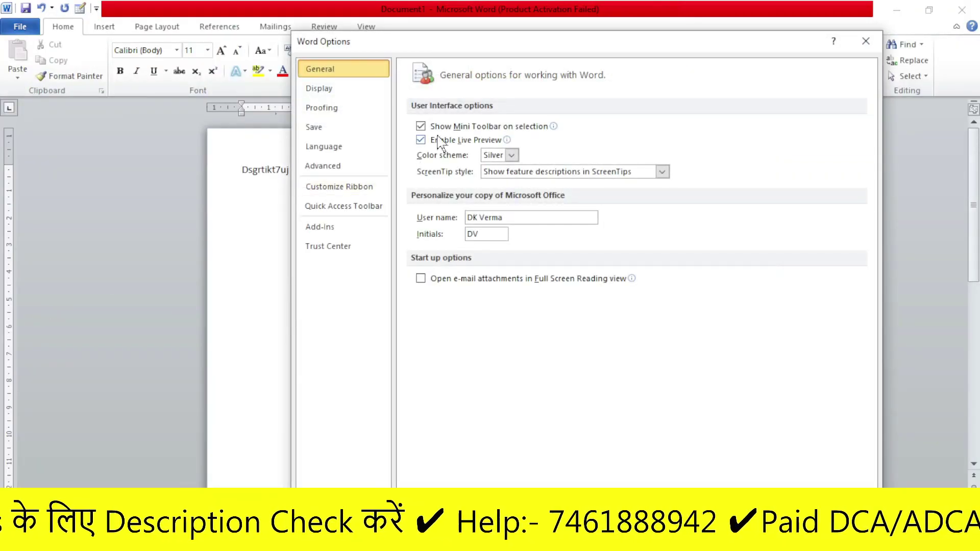
pyautogui.moveTo(552, 46); pyautogui.dragTo(565, 51)
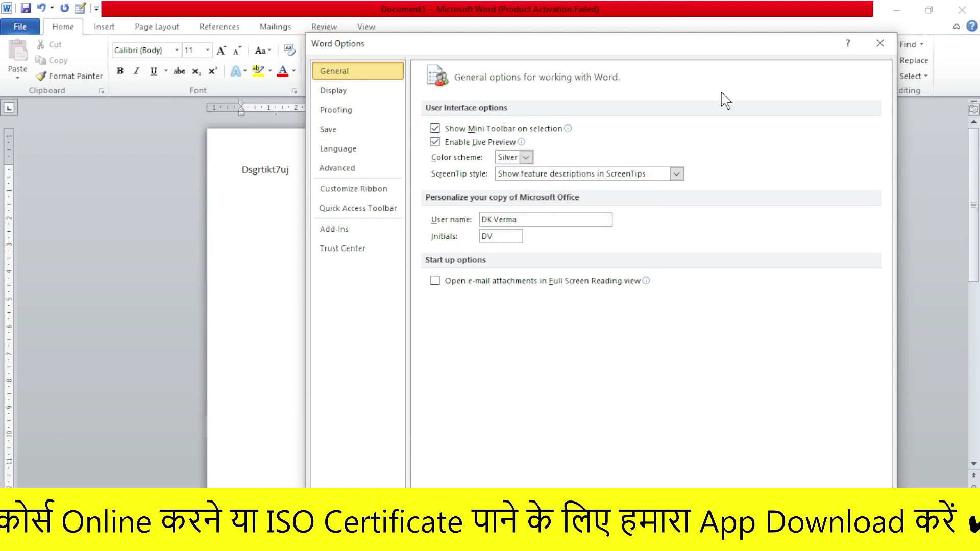
pyautogui.click(880, 43)
pyautogui.click(20, 27)
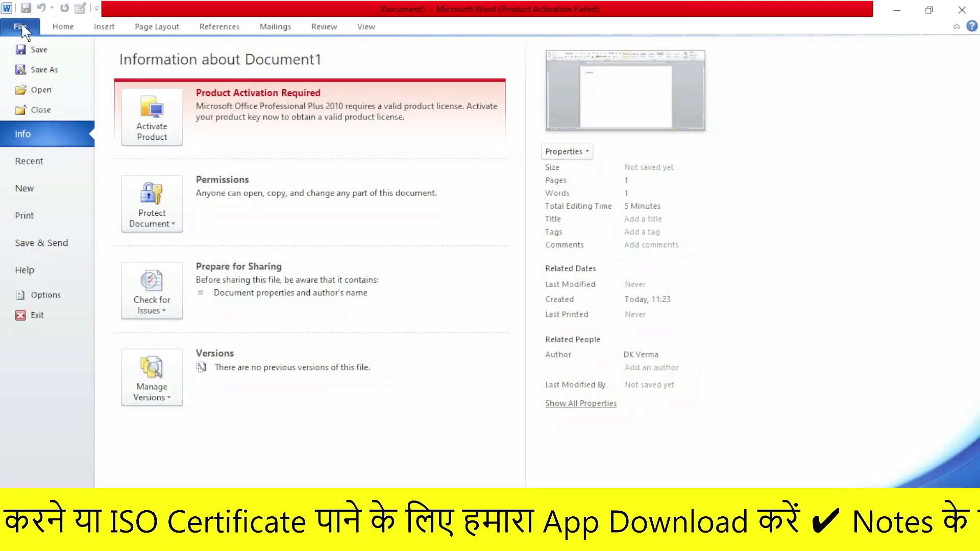
pyautogui.click(39, 50)
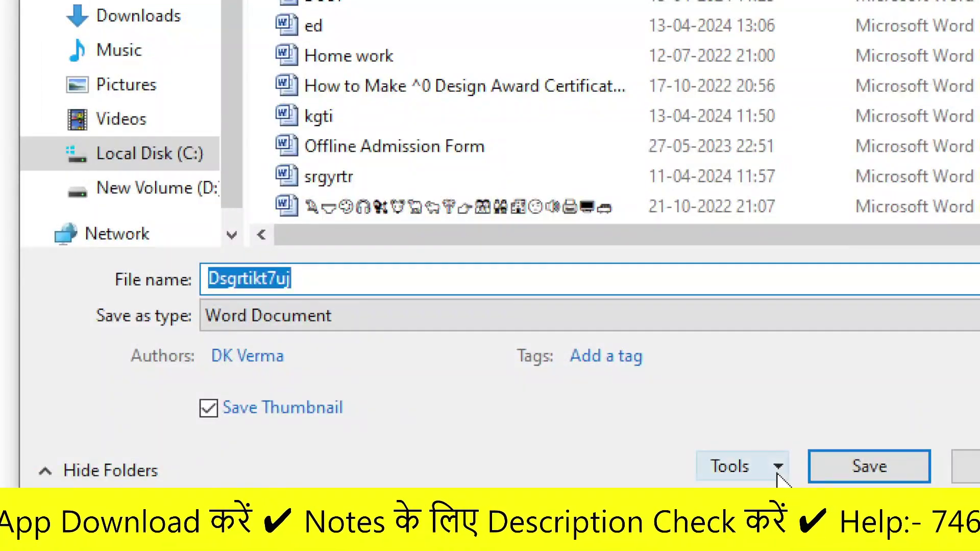
pyautogui.click(780, 496)
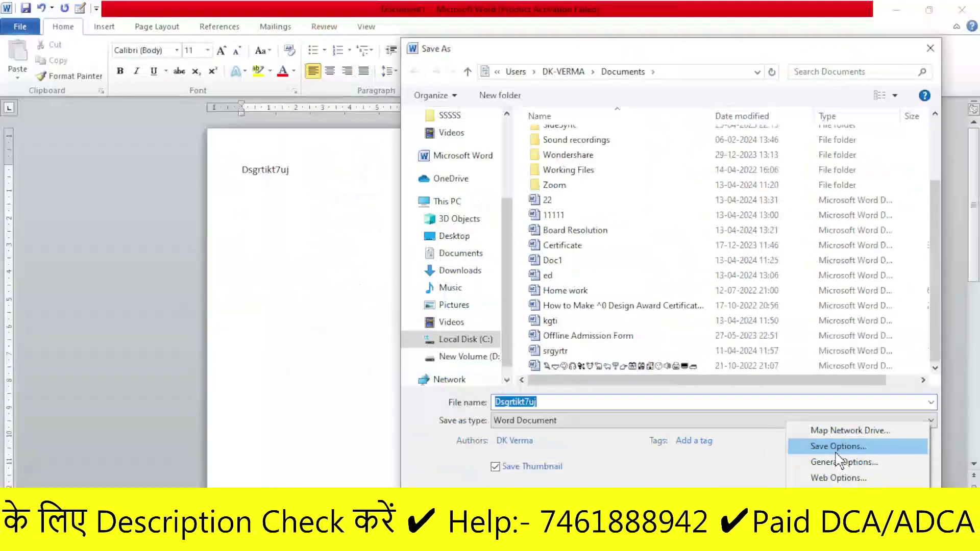
pyautogui.click(837, 449)
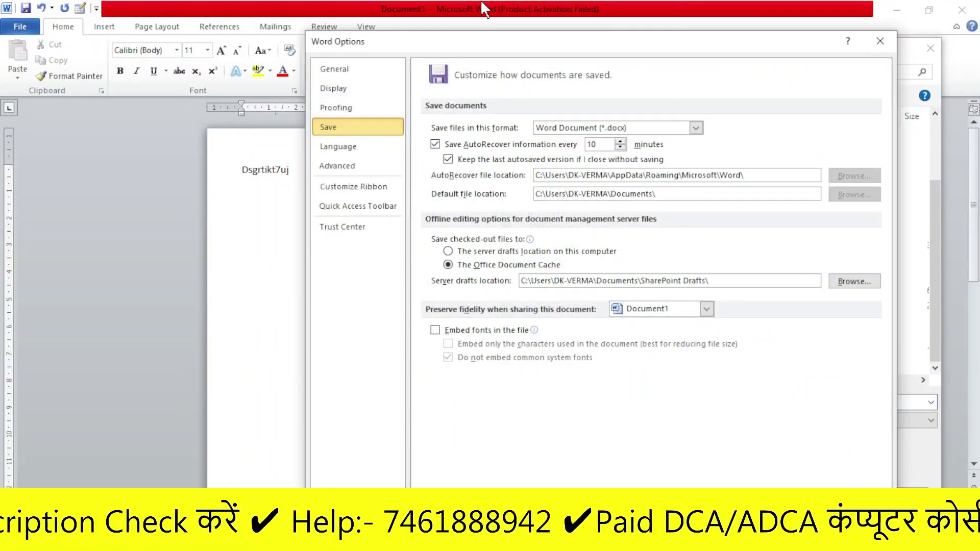
pyautogui.moveTo(590, 52); pyautogui.dragTo(535, 22)
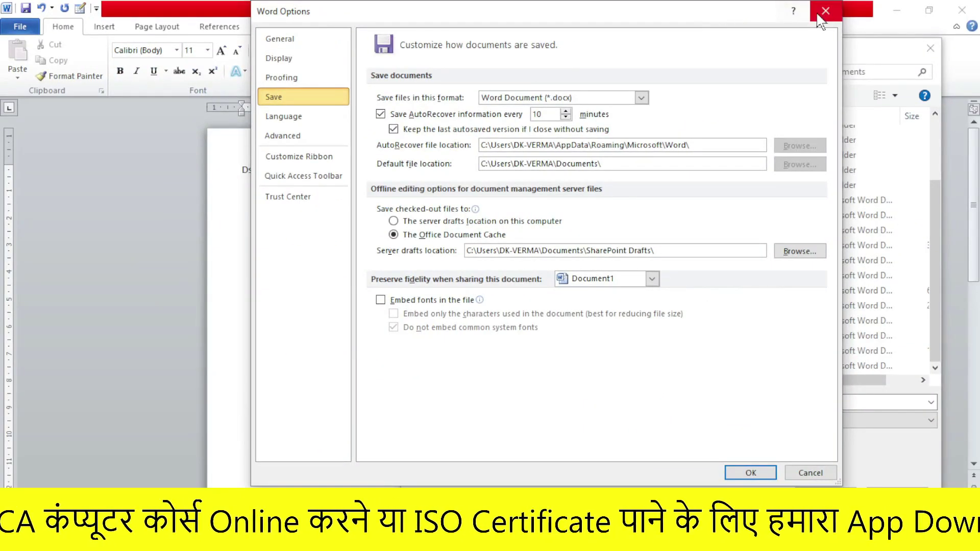
pyautogui.click(826, 11)
pyautogui.click(930, 48)
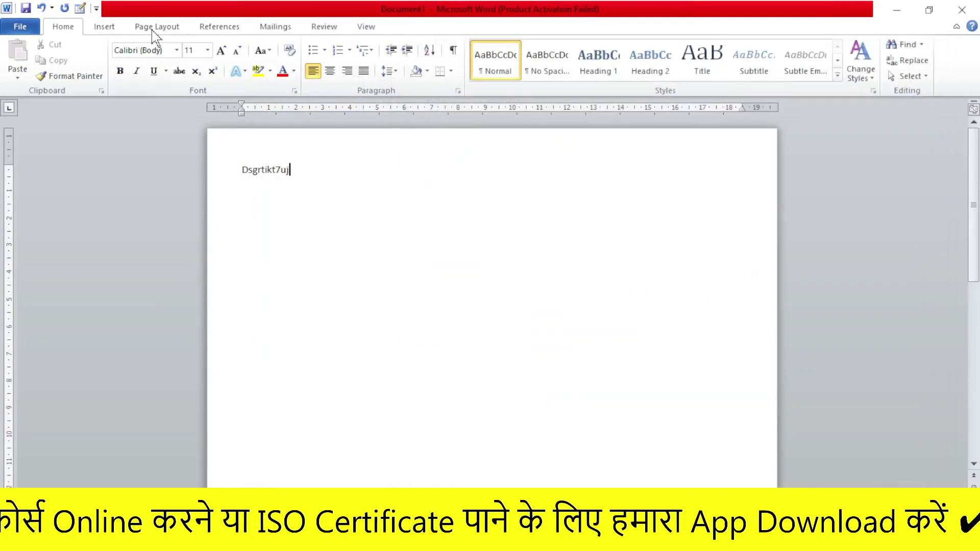
pyautogui.click(20, 26)
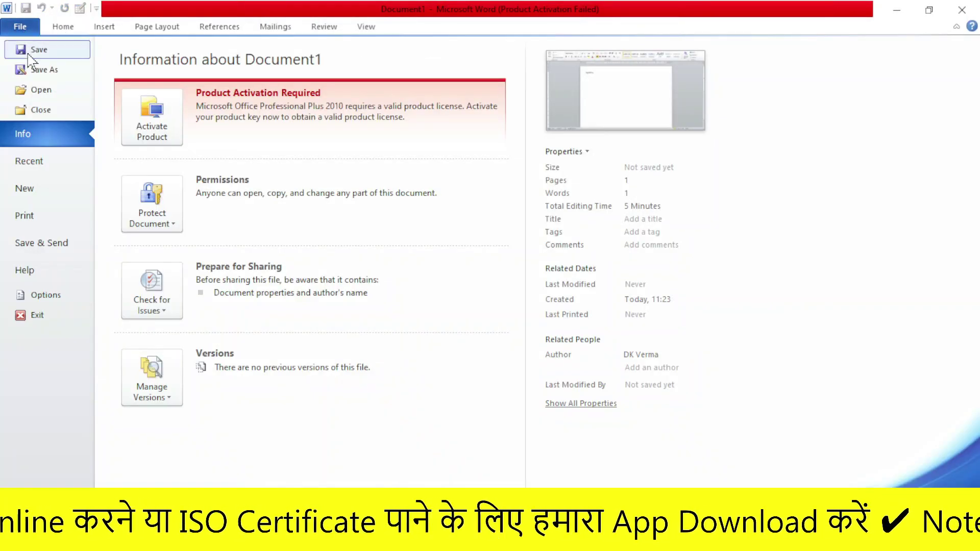
pyautogui.click(38, 294)
pyautogui.moveTo(594, 15); pyautogui.dragTo(591, 88)
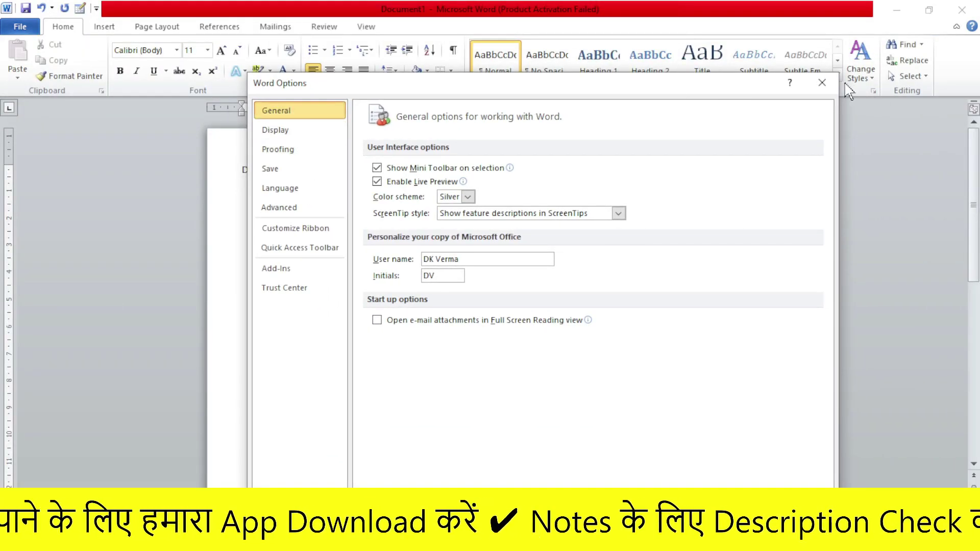
pyautogui.click(822, 83)
pyautogui.click(20, 27)
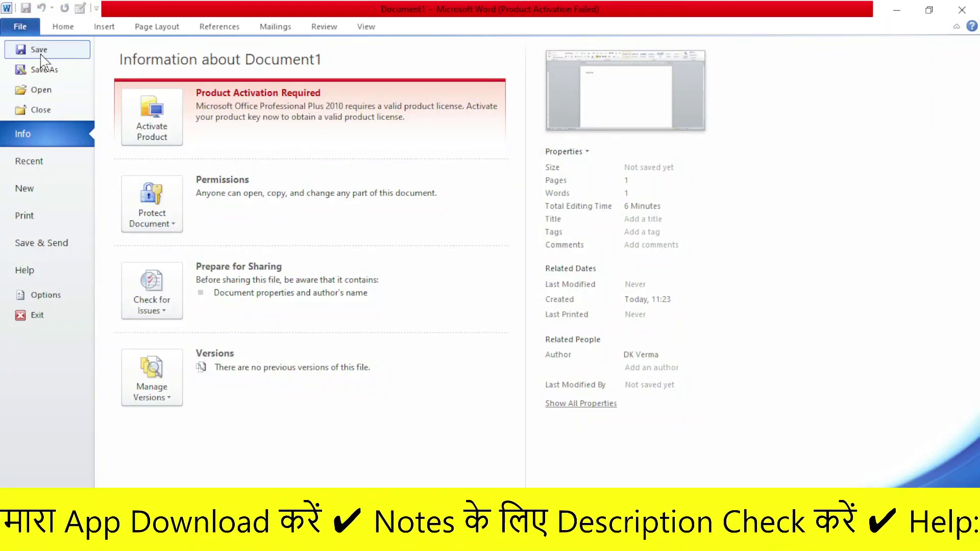
pyautogui.press('Escape')
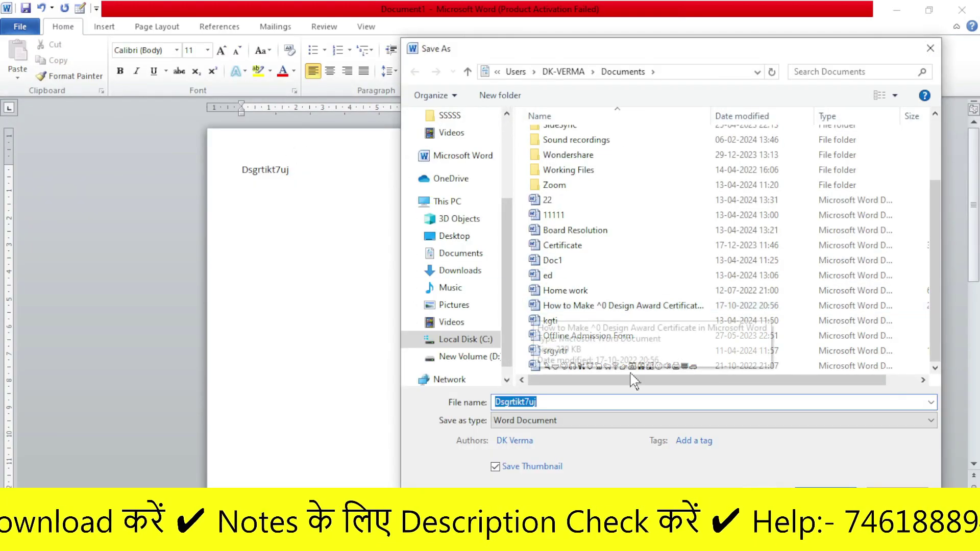
pyautogui.click(766, 494)
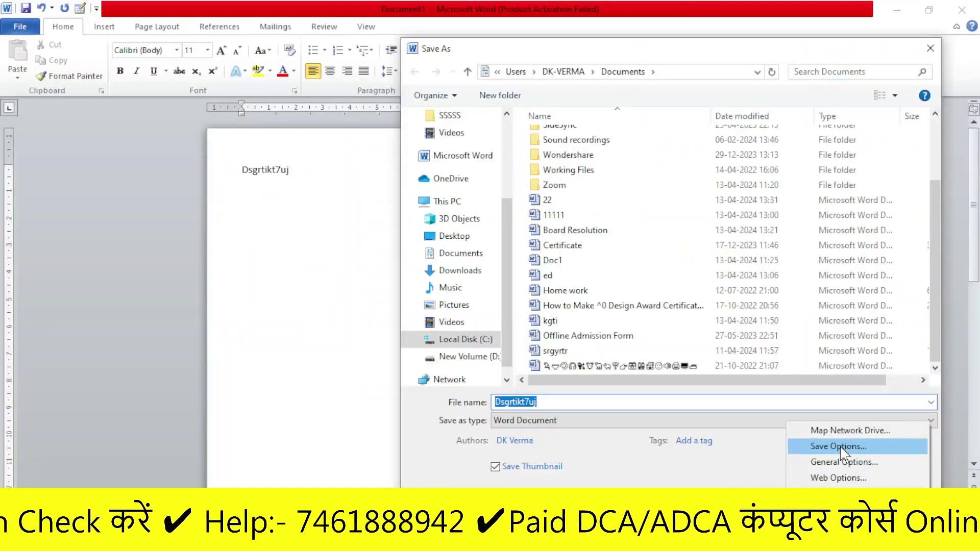
pyautogui.click(840, 443)
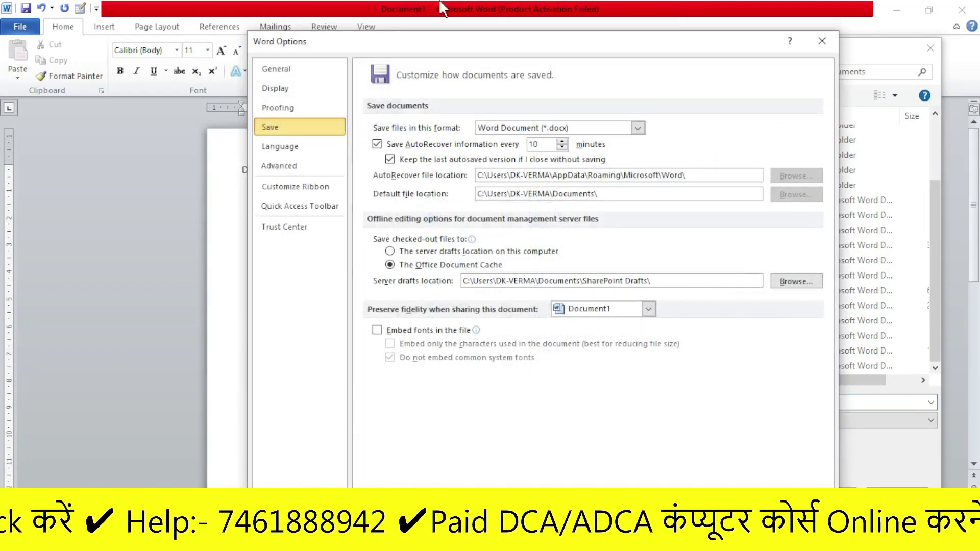
pyautogui.moveTo(526, 32); pyautogui.dragTo(527, 54)
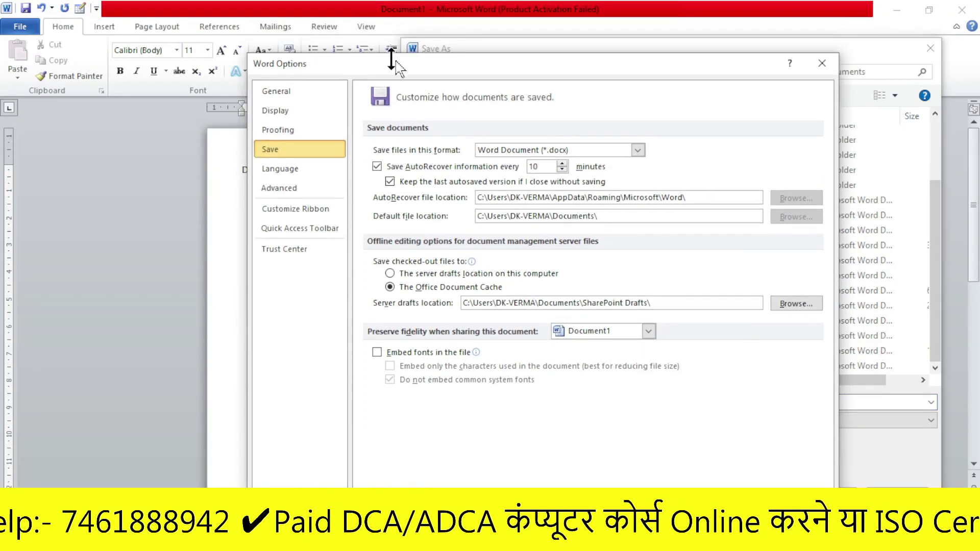
pyautogui.click(822, 62)
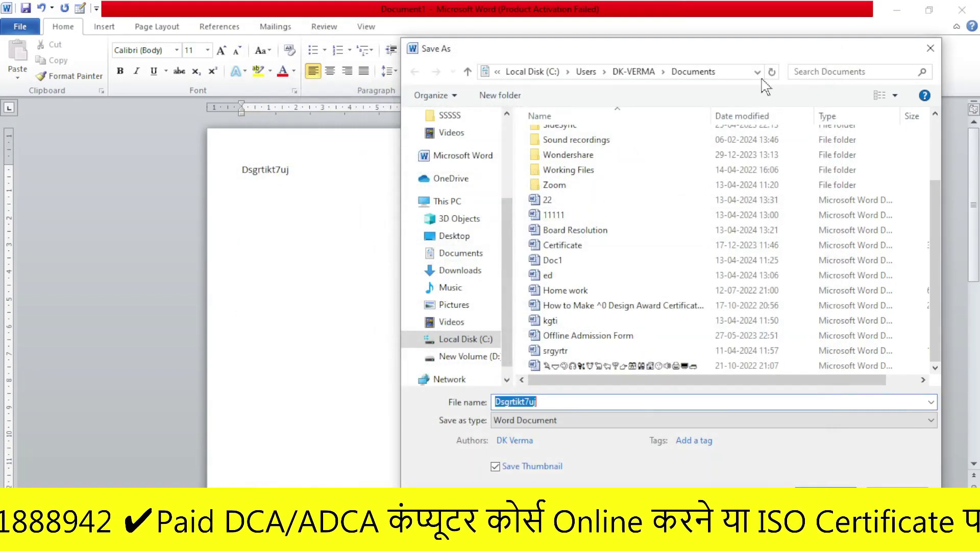
pyautogui.click(930, 48)
pyautogui.click(20, 26)
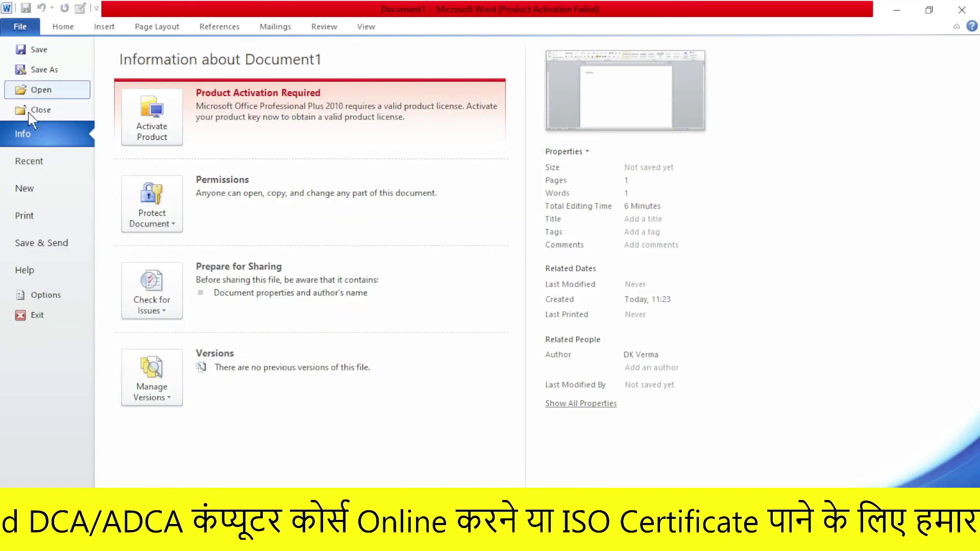
pyautogui.click(24, 294)
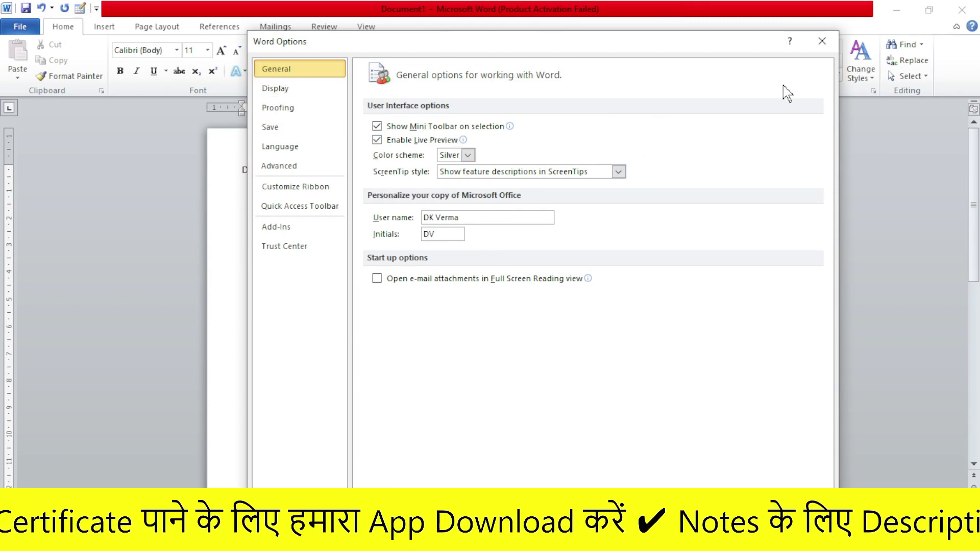
pyautogui.click(822, 41)
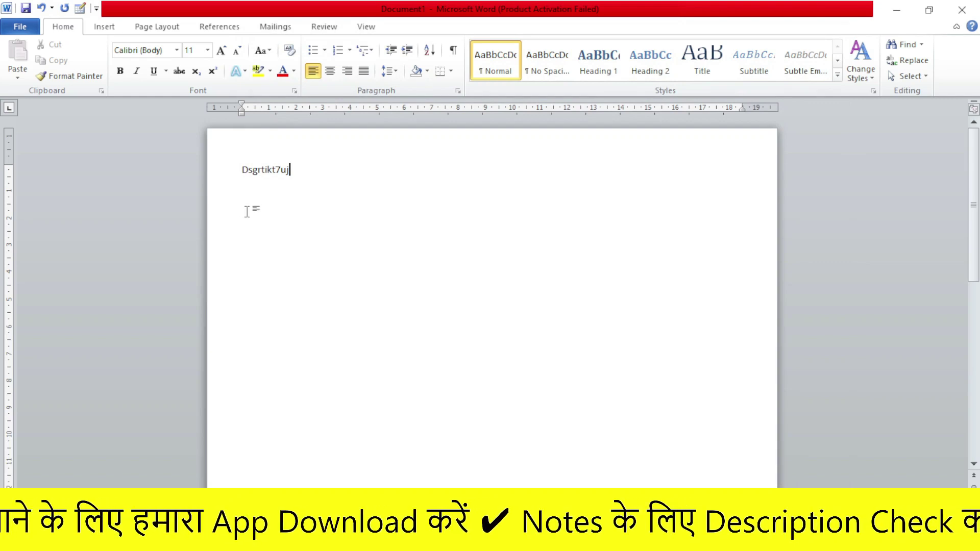
# Exit Word from the File view, choosing Don't Save for Document1.
pyautogui.click(20, 26)
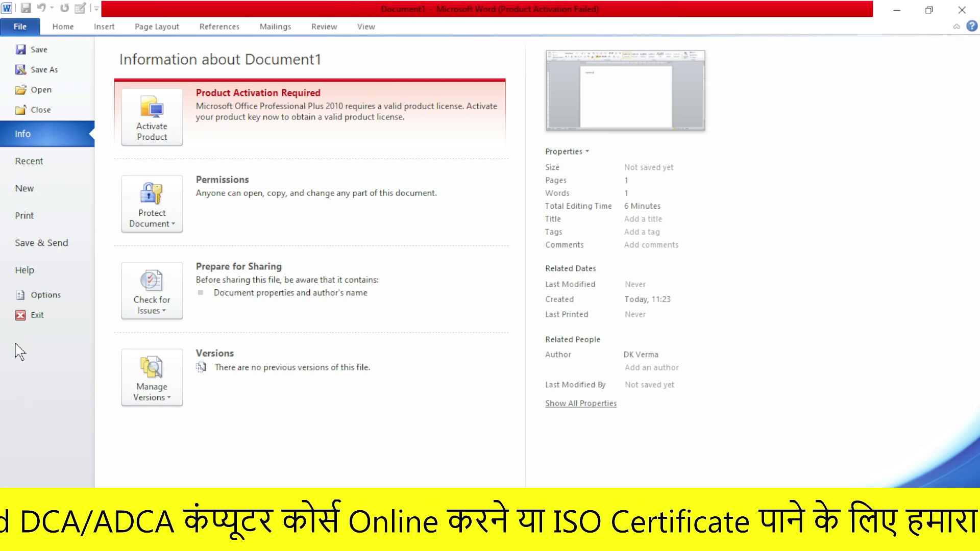
pyautogui.click(33, 322)
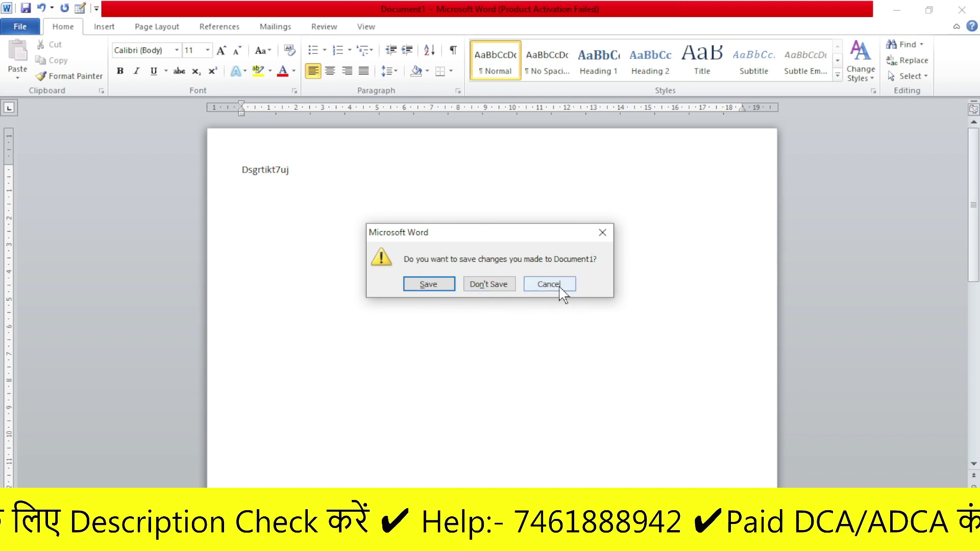
pyautogui.click(484, 284)
pyautogui.click(897, 9)
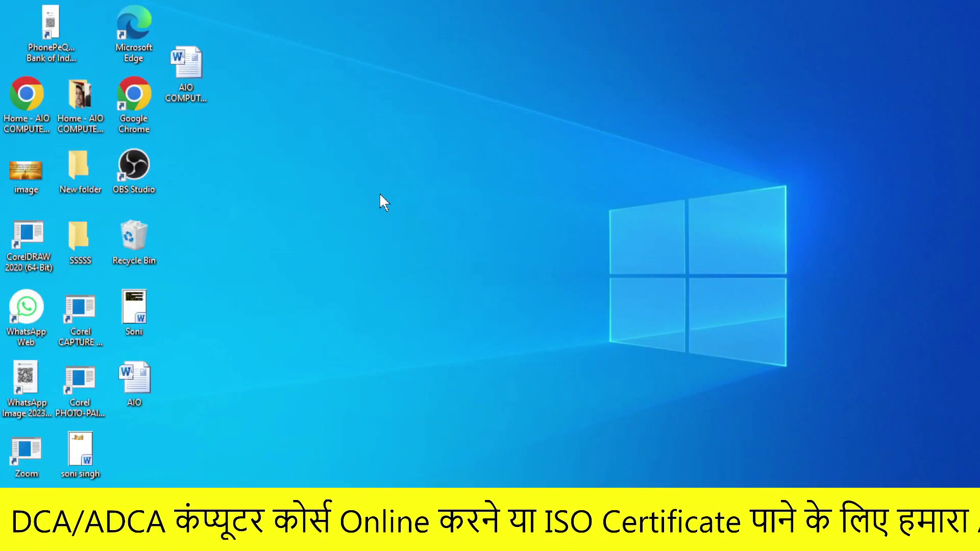
# Launch Word from the Run prompt and dismiss the Office activation wizard.
pyautogui.press('super+r')
pyautogui.press('Return')
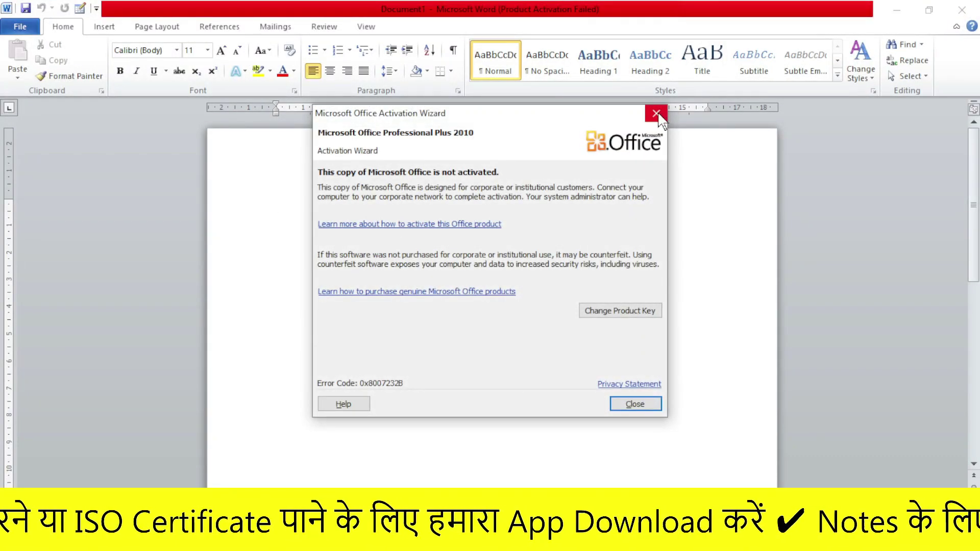
pyautogui.click(655, 112)
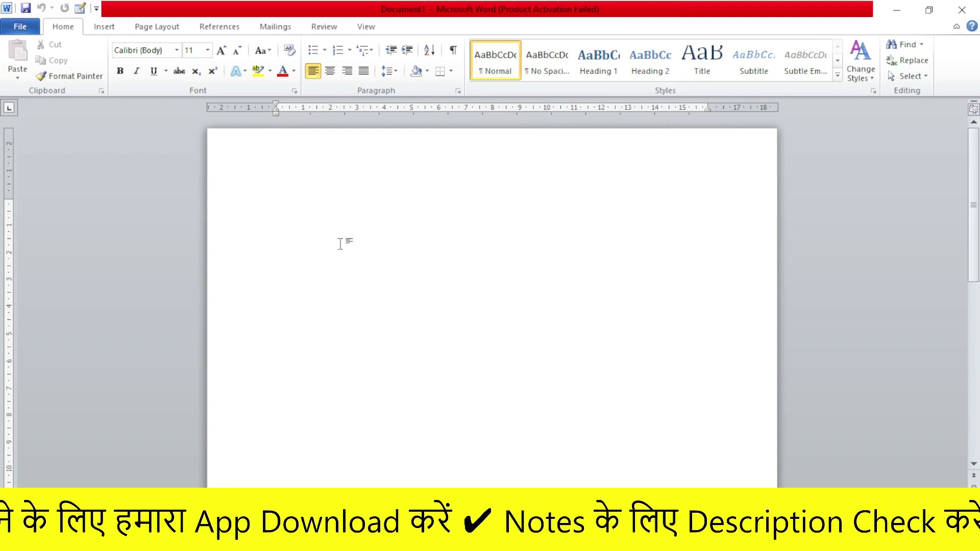
# Exit Word from the File view, then dismiss the activation notice on the fresh Document1.
pyautogui.click(20, 27)
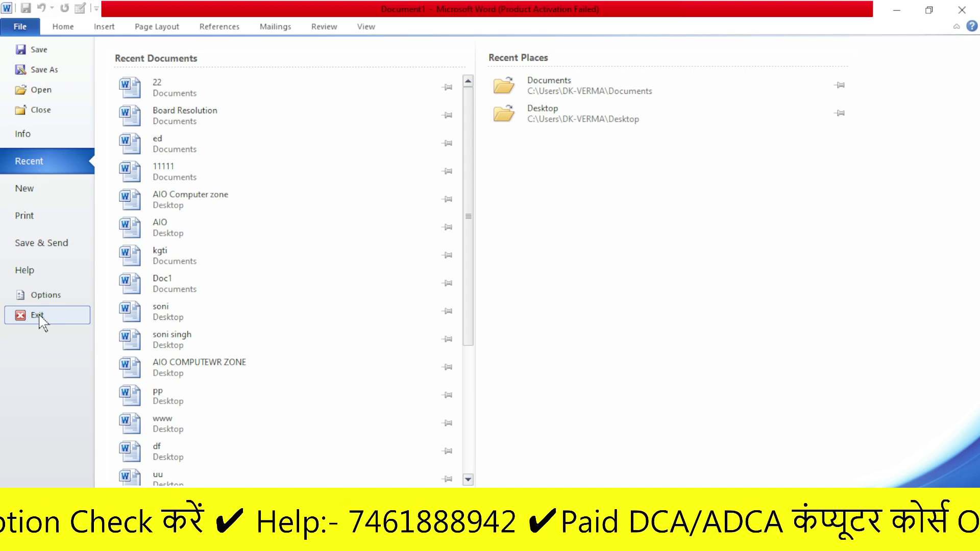
pyautogui.click(39, 318)
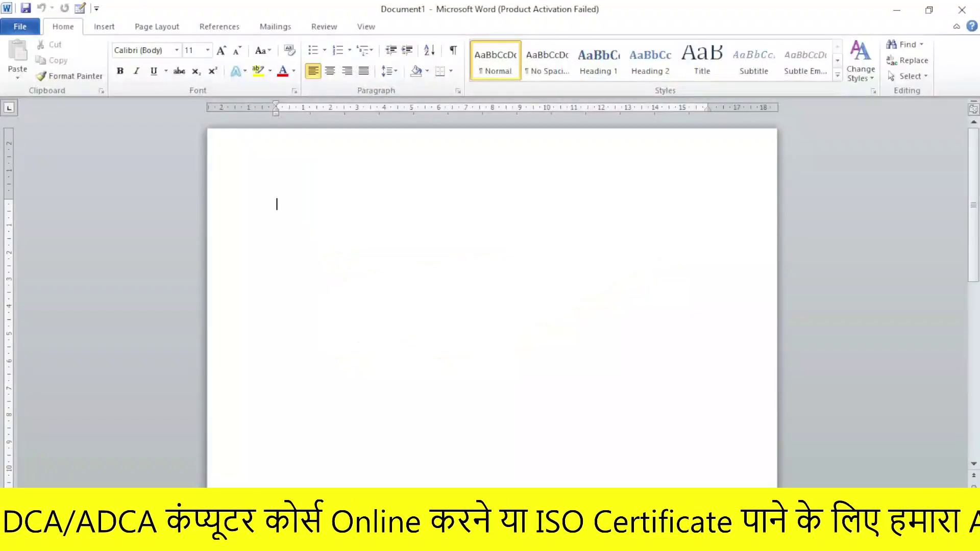
pyautogui.click(666, 108)
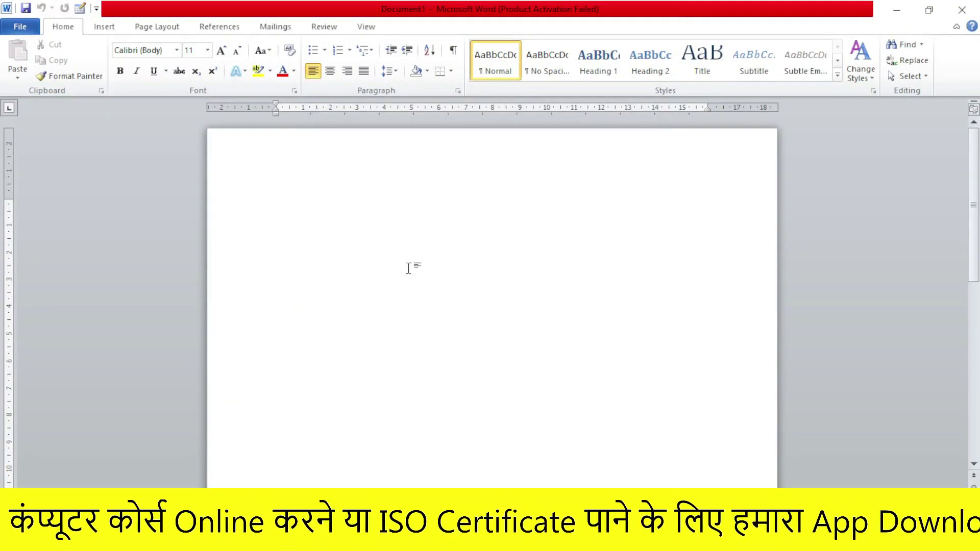
# Type the test line 'shfyhikyg8', then exit Word discarding Document1's changes.
pyautogui.write('shfyhikyg8')
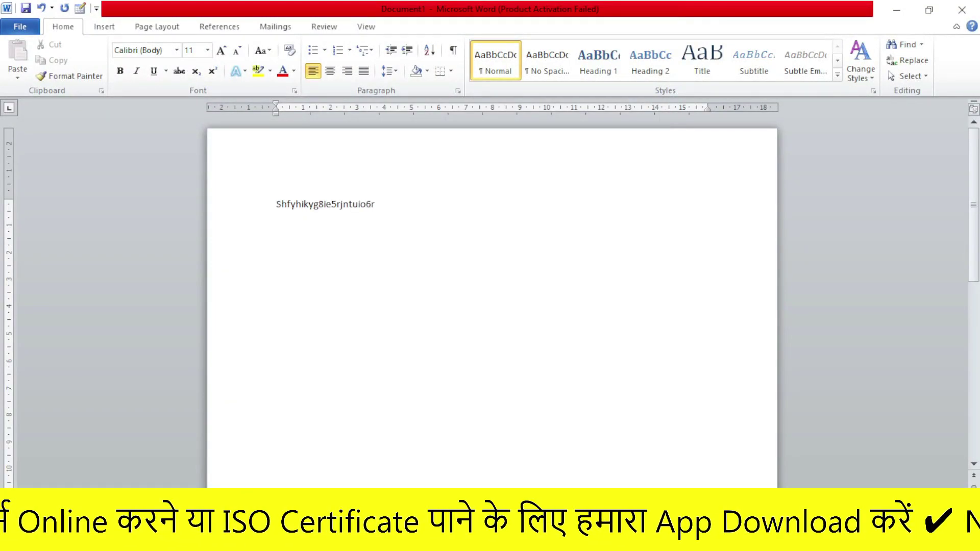
pyautogui.click(20, 29)
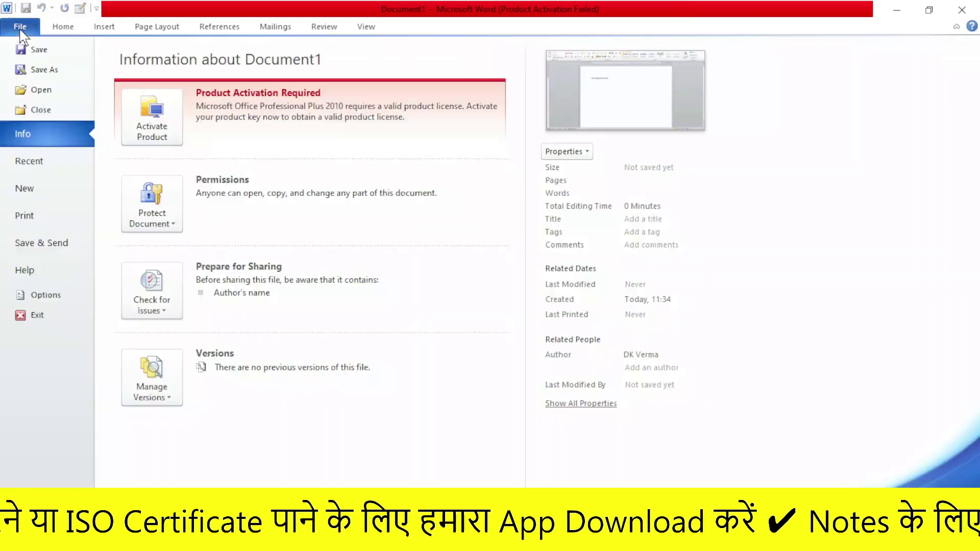
pyautogui.click(41, 317)
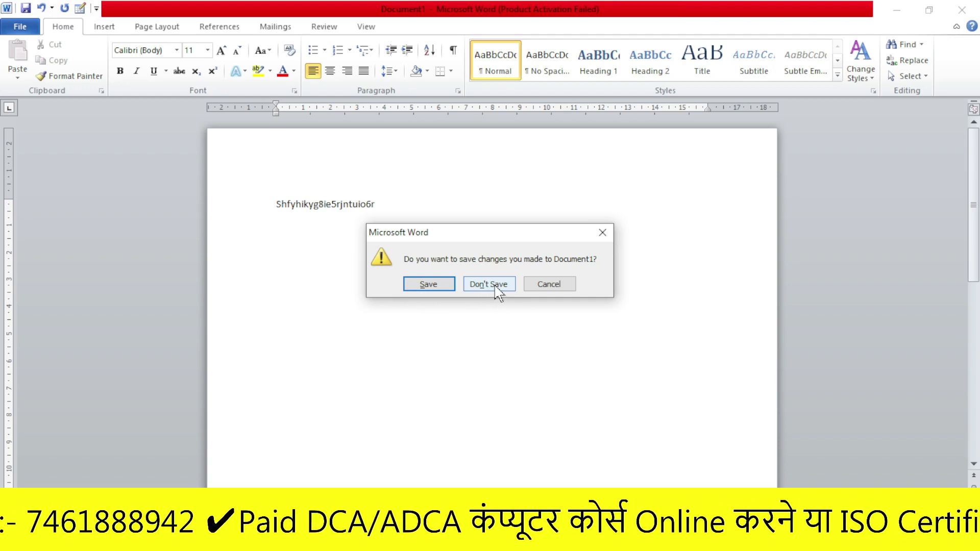
pyautogui.click(494, 285)
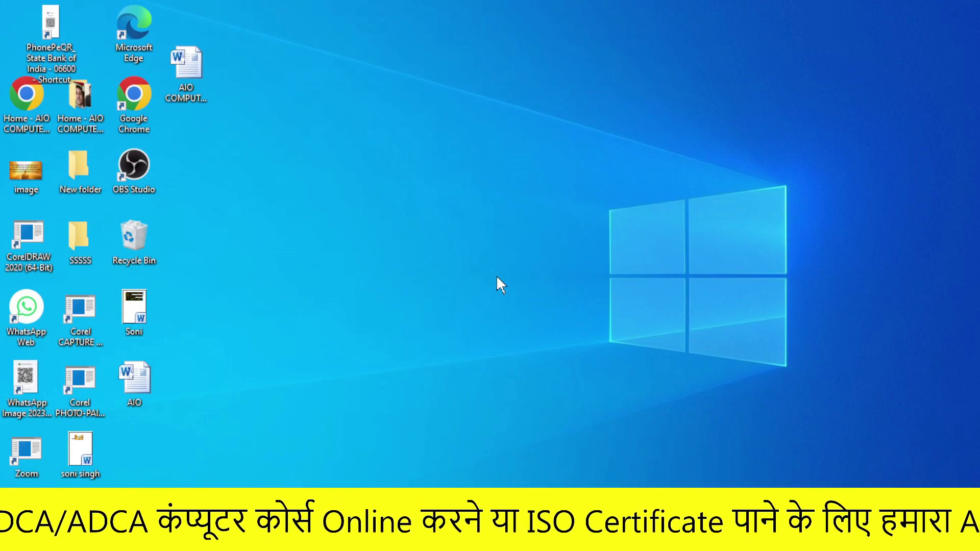
# Relaunch Word from the Run box and close the Office activation notice.
pyautogui.press('super+r')
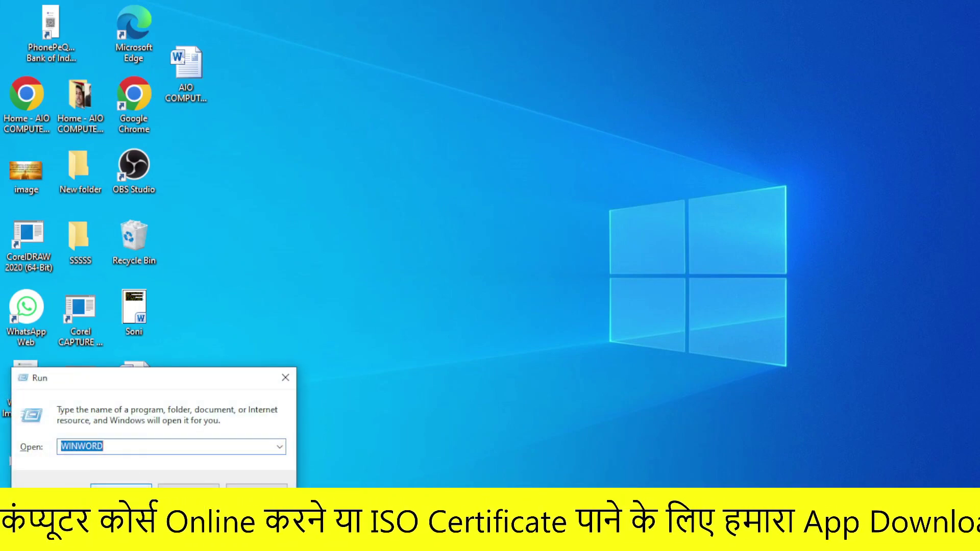
pyautogui.press('Return')
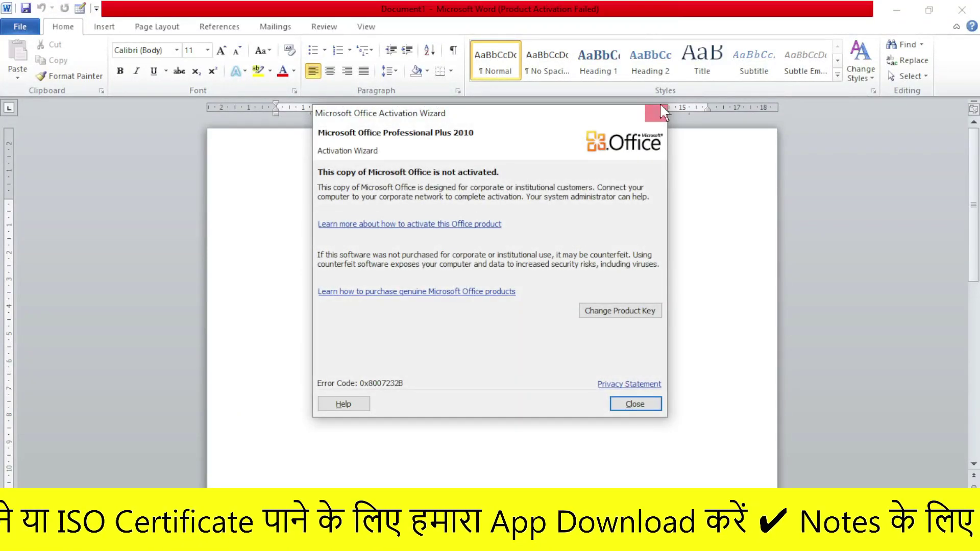
pyautogui.click(656, 115)
# Type 'agdmkg', then add Document2 with 'shyfhktd' and Document3 with 'Sfhbdjhr6t'.
pyautogui.write('agdmkg')
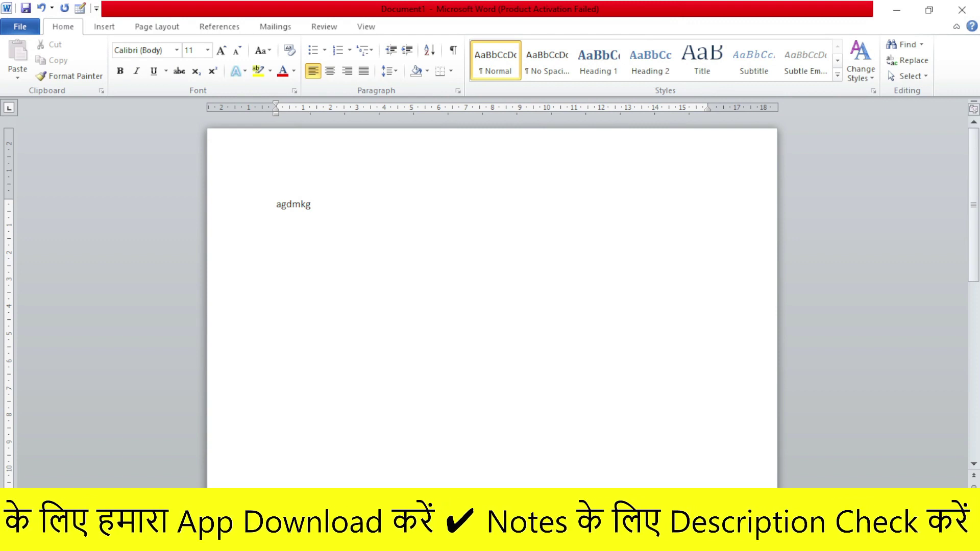
pyautogui.hotkey('ctrl', 'n')
pyautogui.write('s')
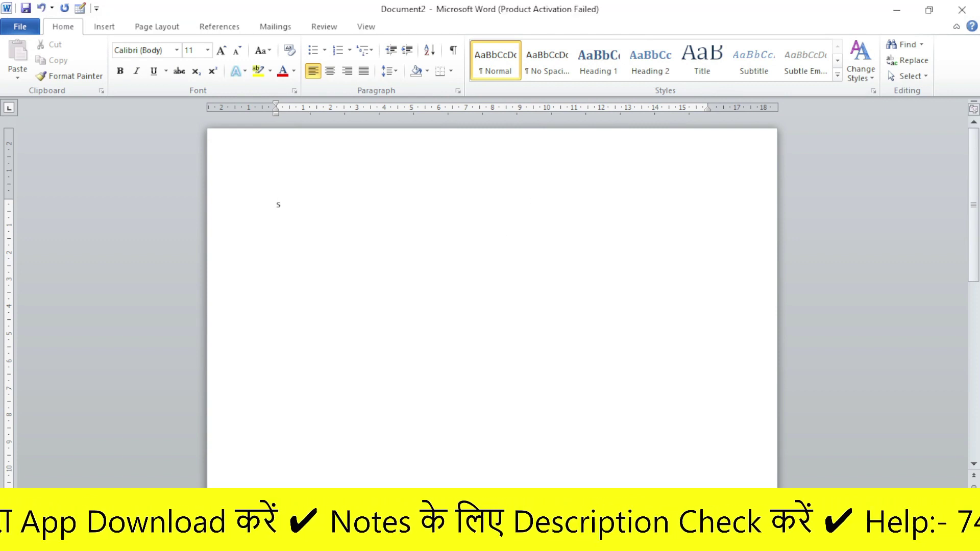
pyautogui.write('hyfhktd')
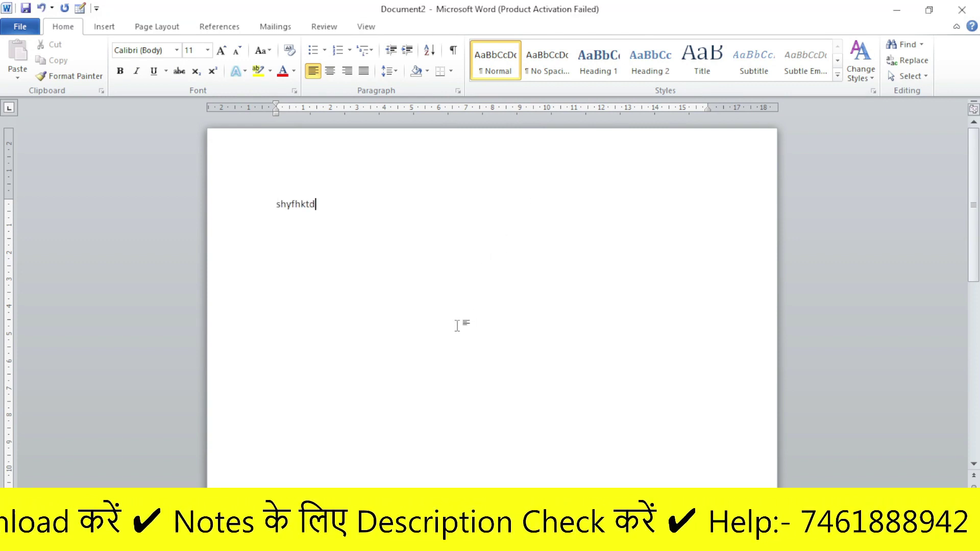
pyautogui.hotkey('ctrl', 'n')
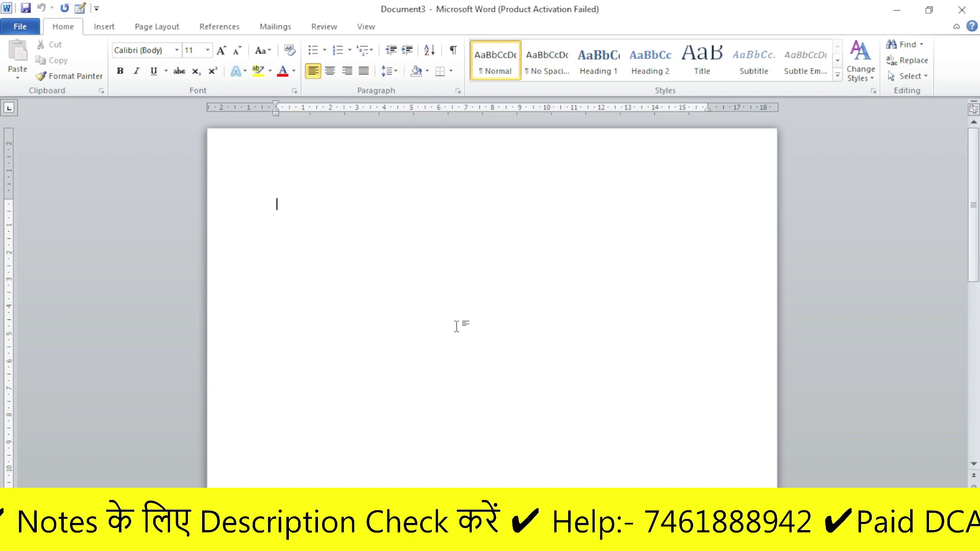
pyautogui.write('Sfhbdjhr6t')
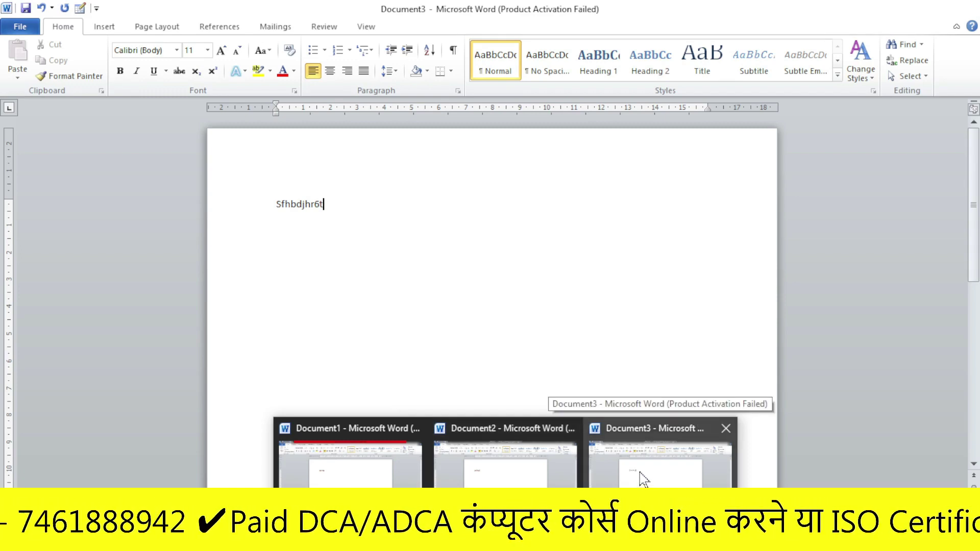
pyautogui.click(642, 479)
# Exit Word, choosing Don't Save for Document3, Document2 and Document1 in turn.
pyautogui.click(29, 31)
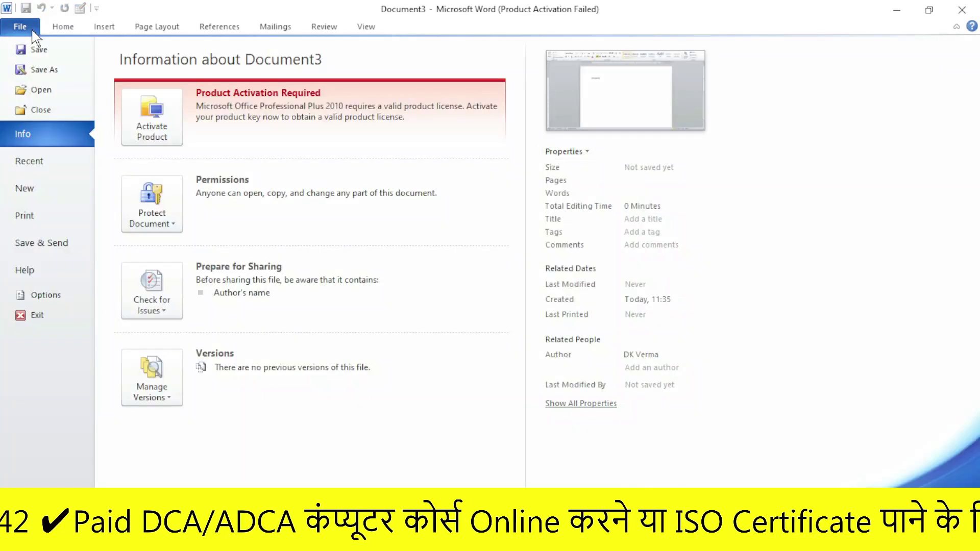
pyautogui.click(45, 316)
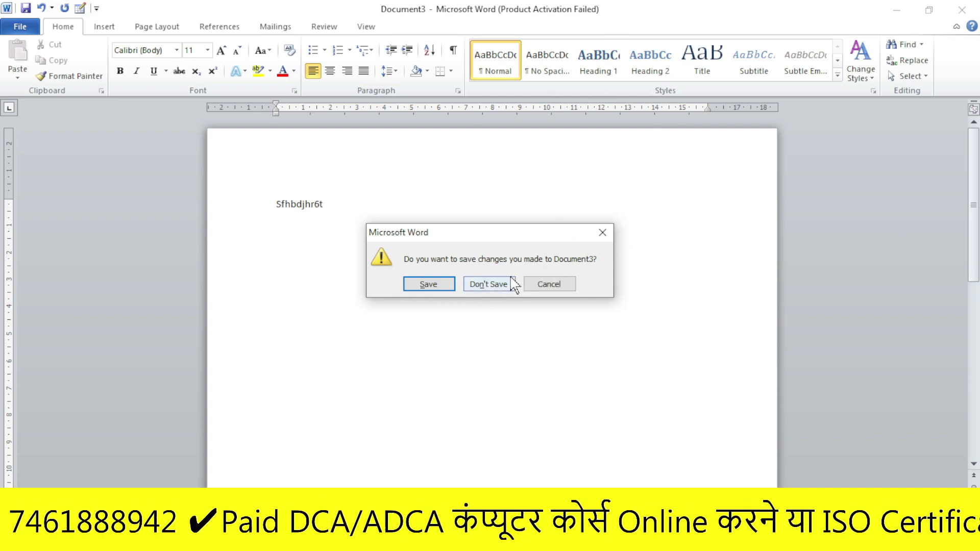
pyautogui.click(505, 285)
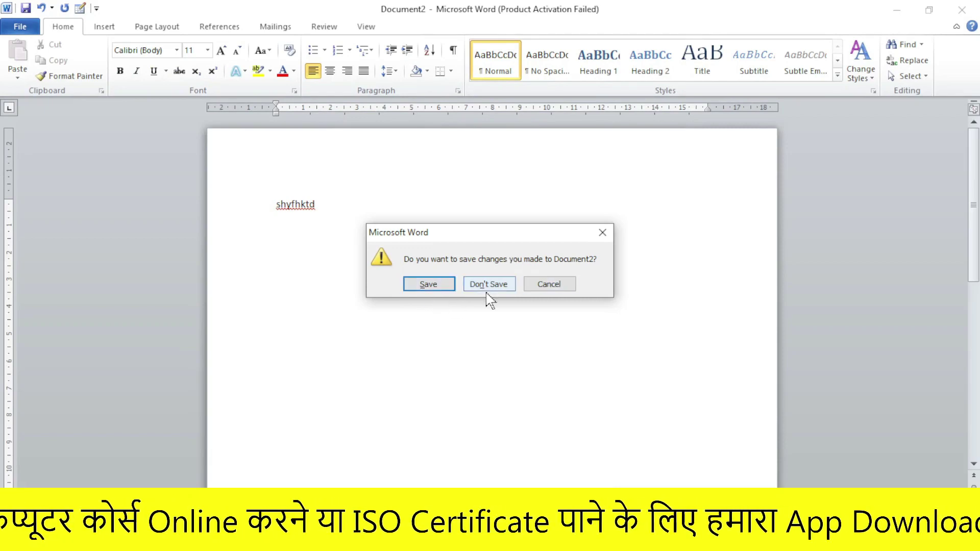
pyautogui.click(494, 286)
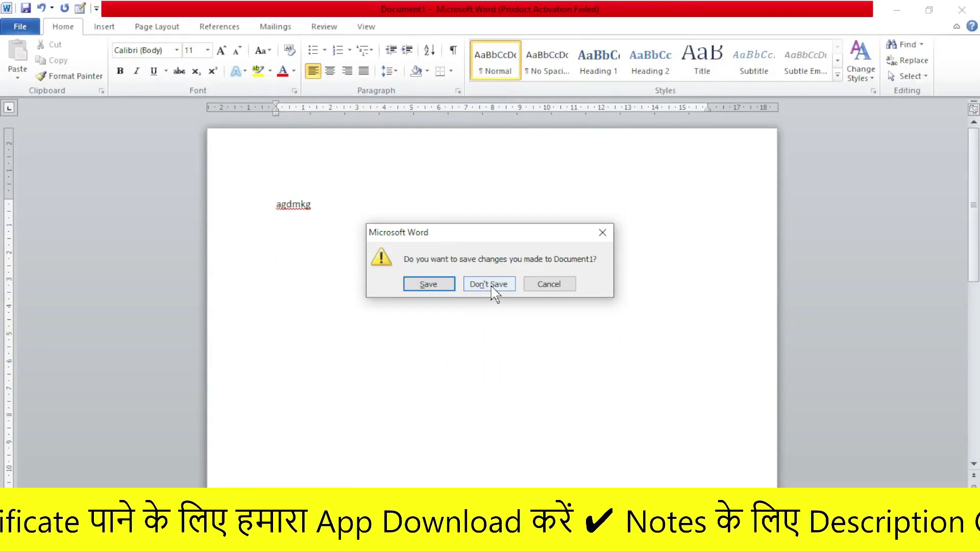
pyautogui.click(491, 283)
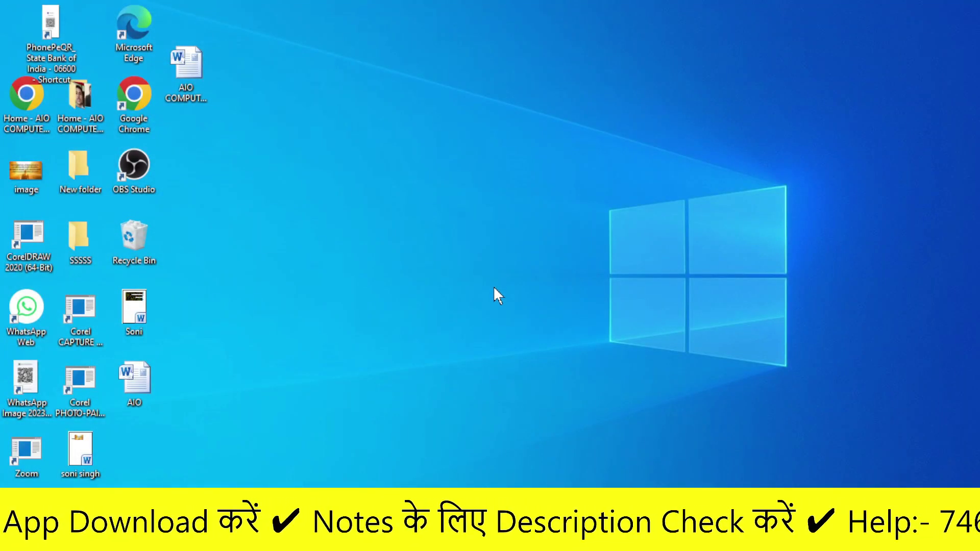
# Start Word again from the Run box and dismiss the activation notice.
pyautogui.press('super+r')
pyautogui.press('Return')
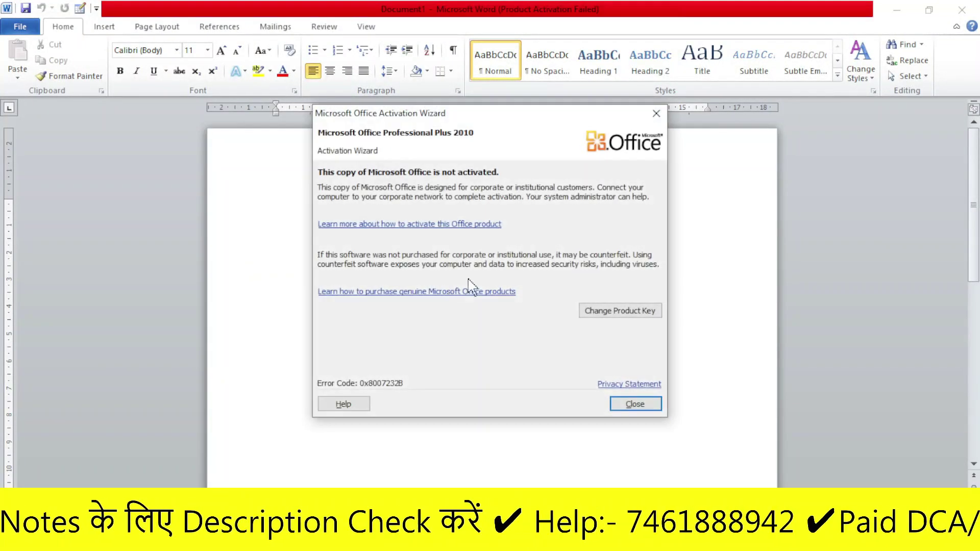
pyautogui.click(656, 113)
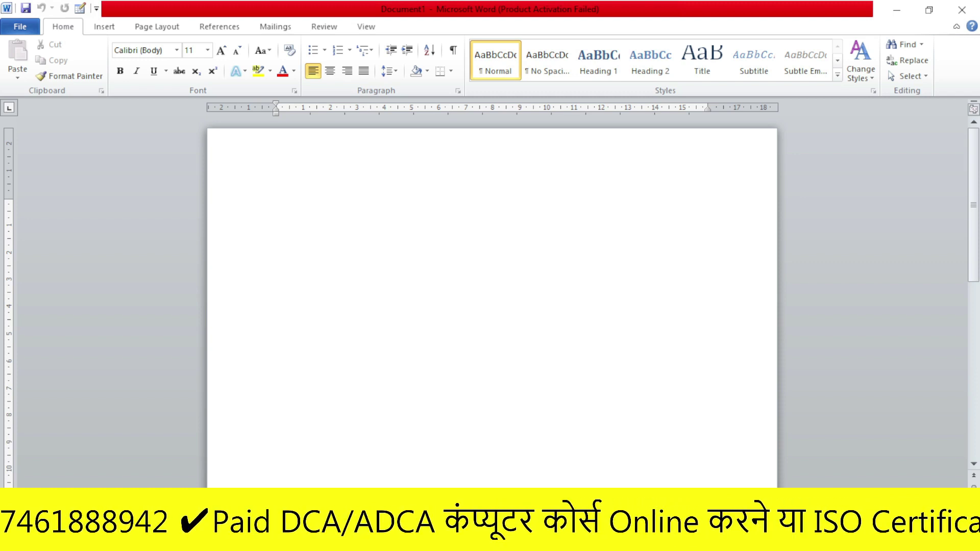
# Create two more blank documents, then exit Word closing all three together.
pyautogui.hotkey('ctrl', 'n')
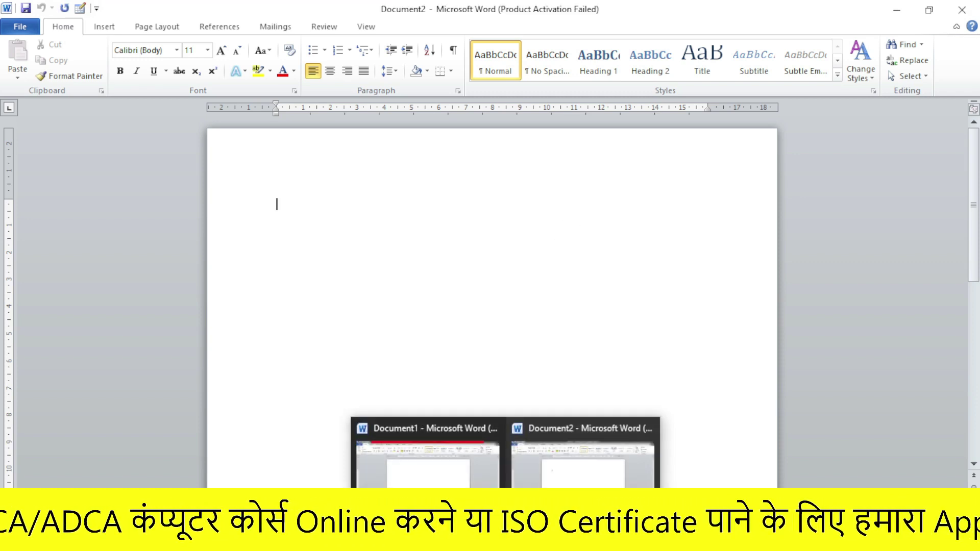
pyautogui.hotkey('ctrl', 'n')
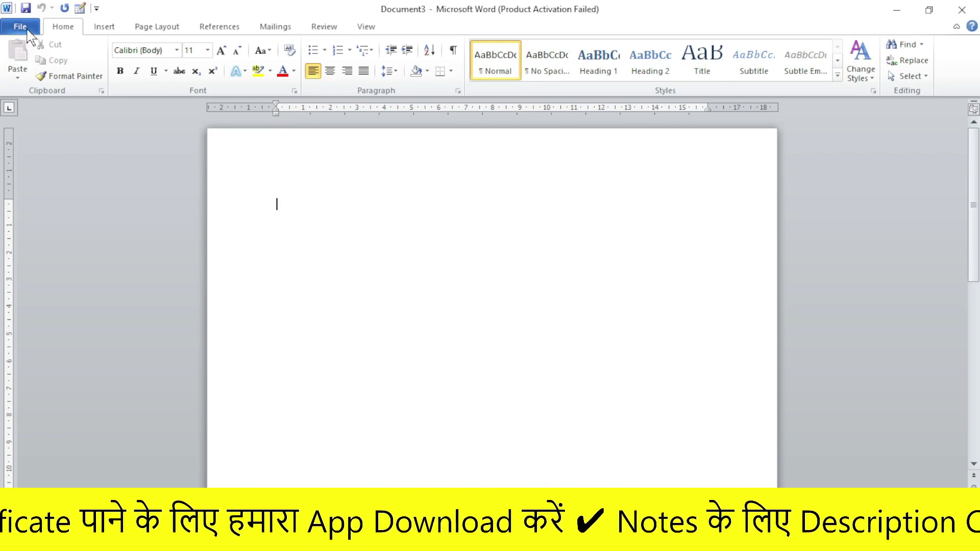
pyautogui.click(25, 29)
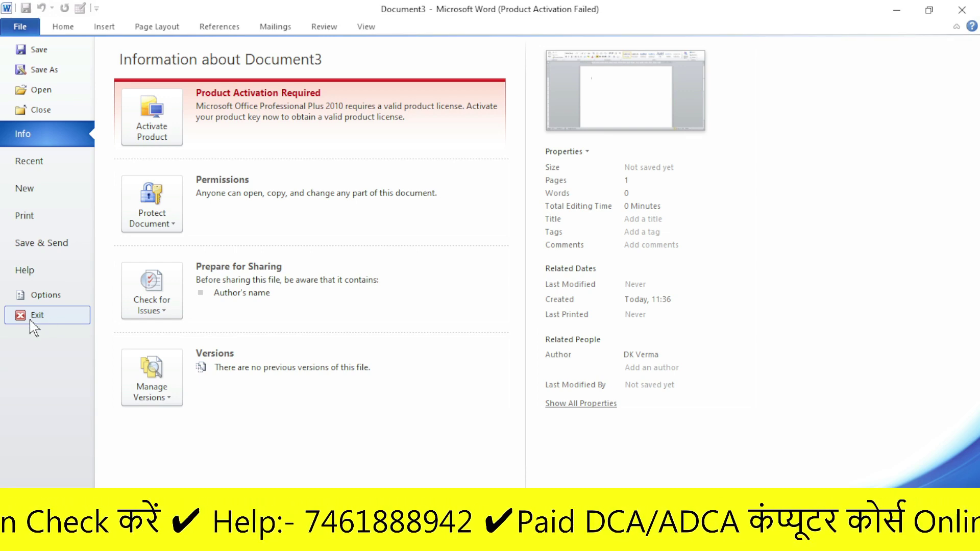
pyautogui.click(29, 320)
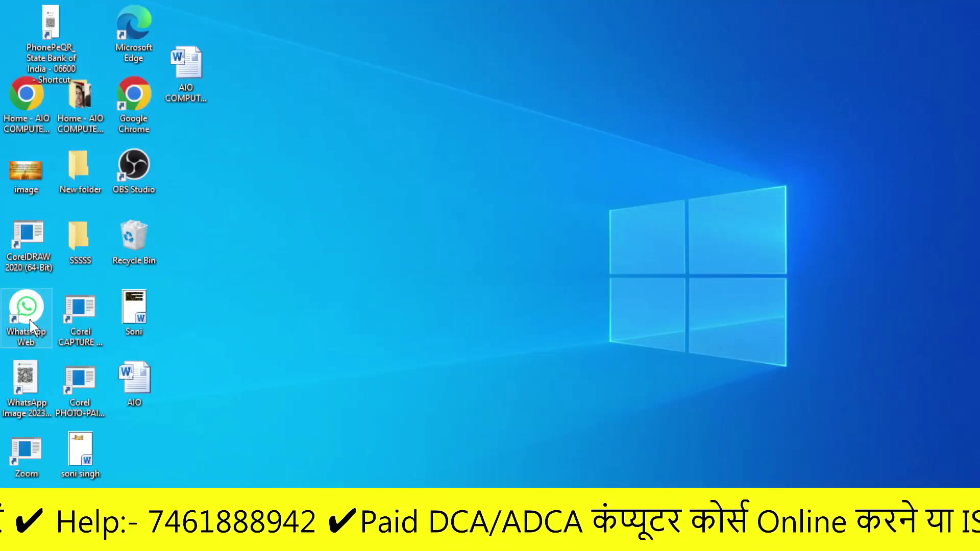